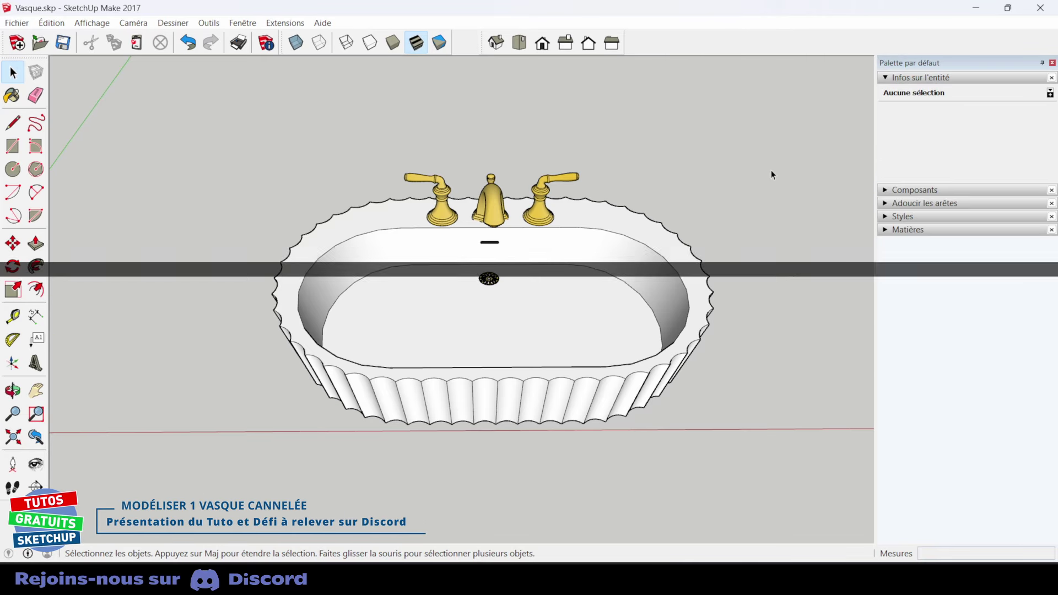
# Orbit around the finished fluted basin to view it from oblique, top and low side angles
pyautogui.moveTo(772, 170); pyautogui.dragTo(810, 314, button='middle')
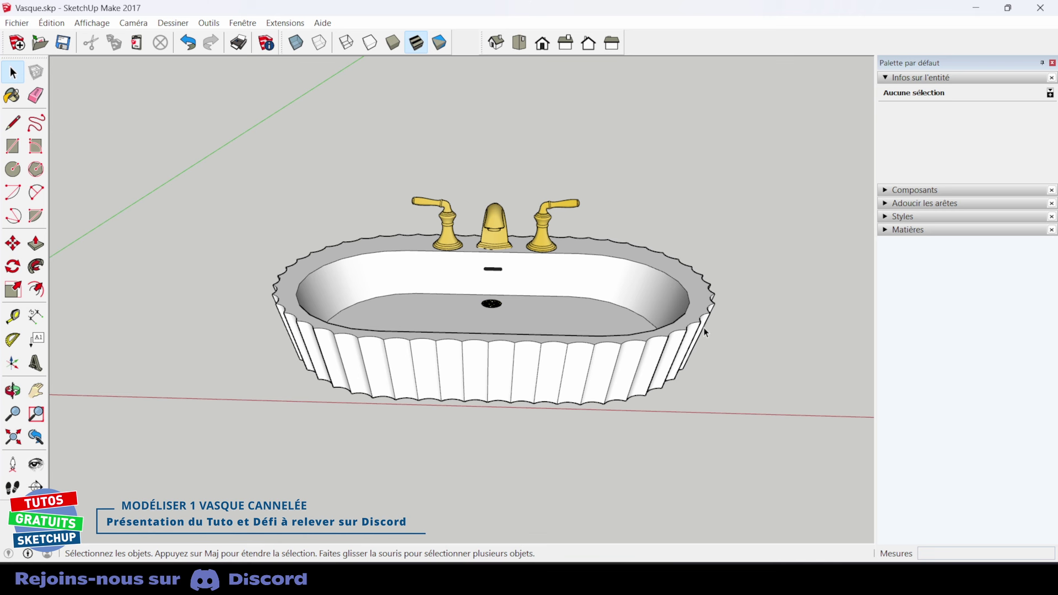
pyautogui.moveTo(704, 329); pyautogui.dragTo(431, 154, button='middle')
pyautogui.moveTo(478, 402); pyautogui.dragTo(689, 346, button='middle')
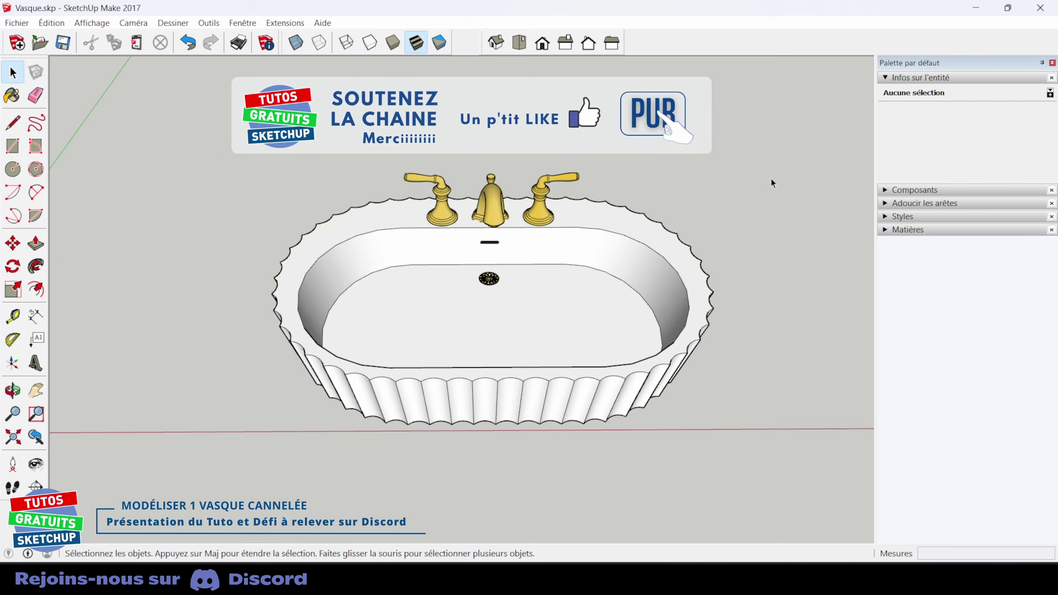
pyautogui.moveTo(771, 178); pyautogui.dragTo(689, 346, button='middle')
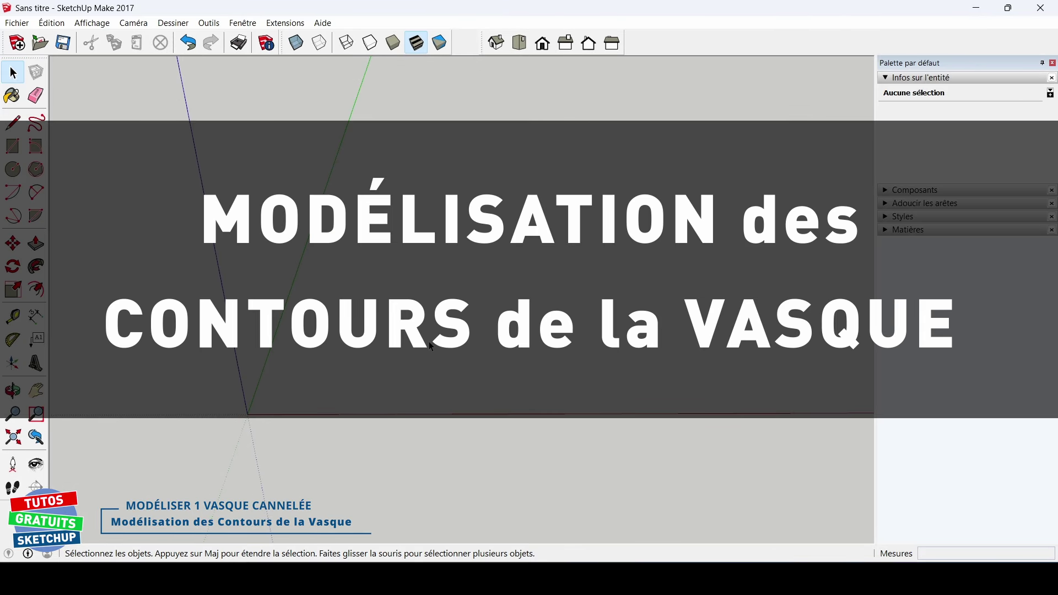
pyautogui.press('r')
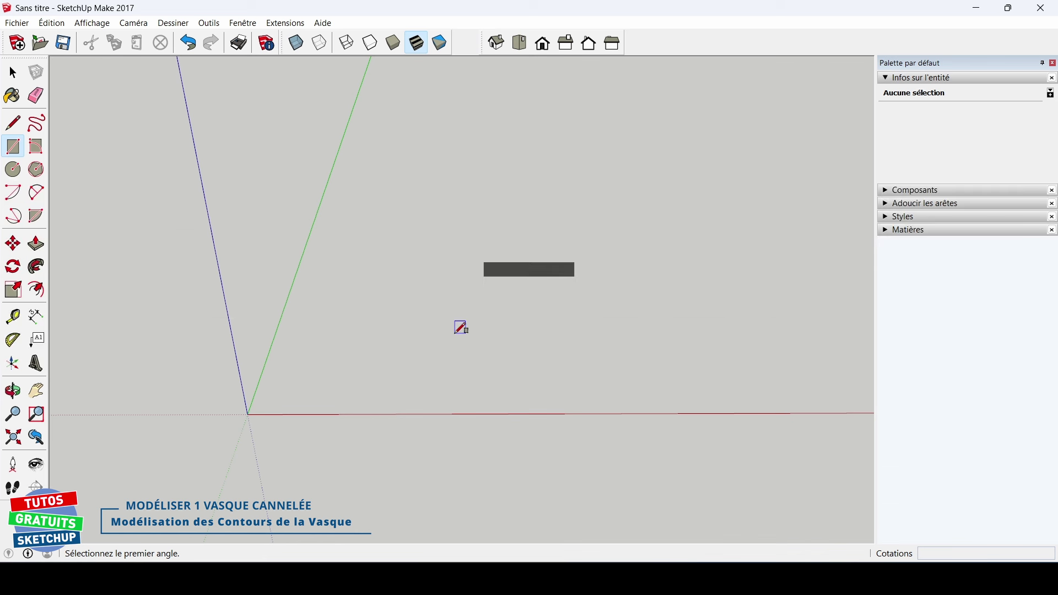
# Draw a rectangle and cap its right short side with an outward-bulging arc
pyautogui.click(453, 330)
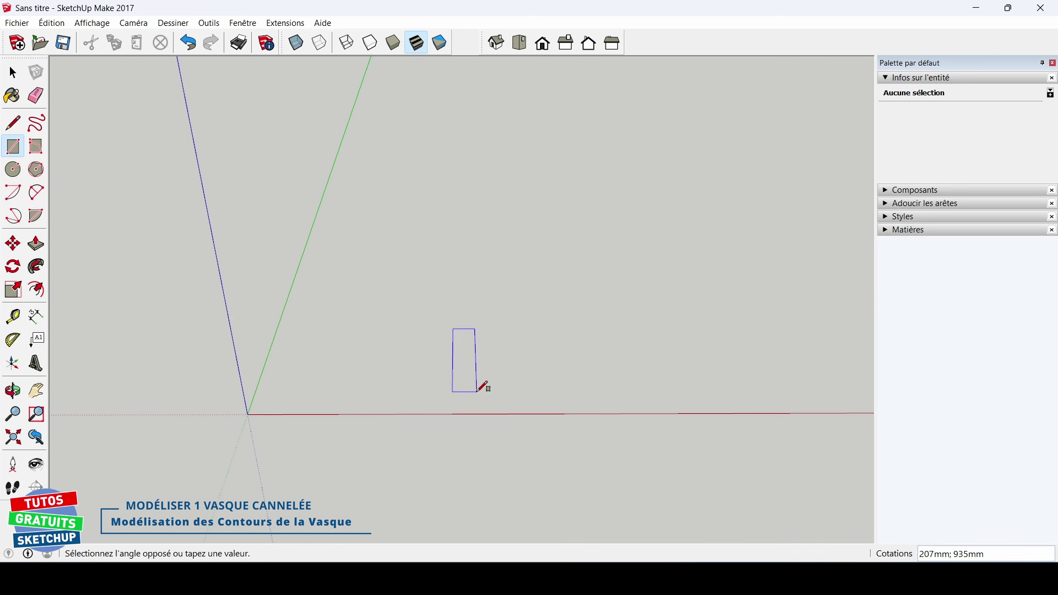
pyautogui.click(495, 390)
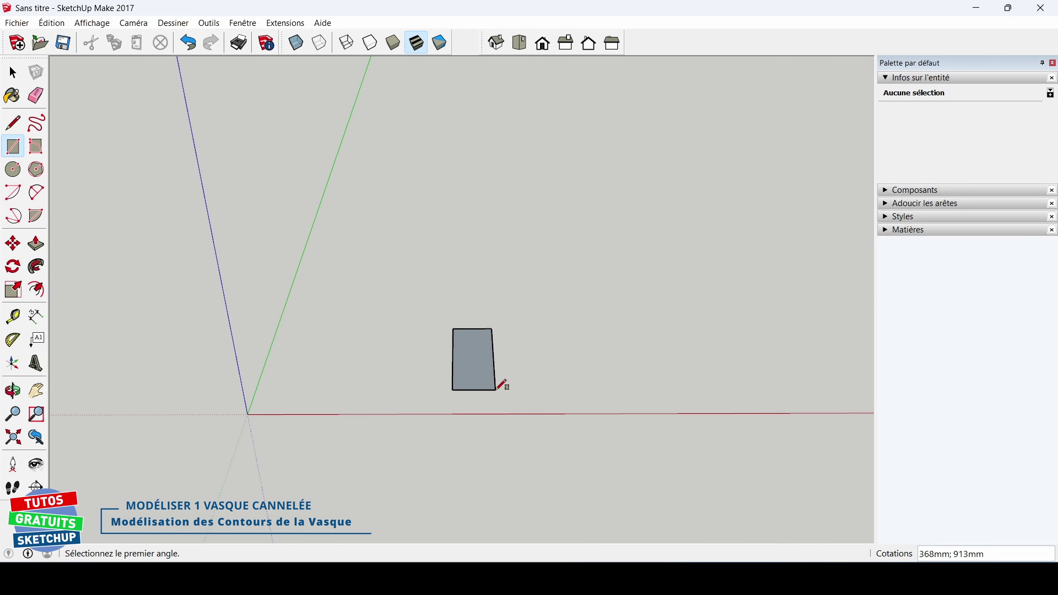
pyautogui.press('a')
pyautogui.click(492, 329)
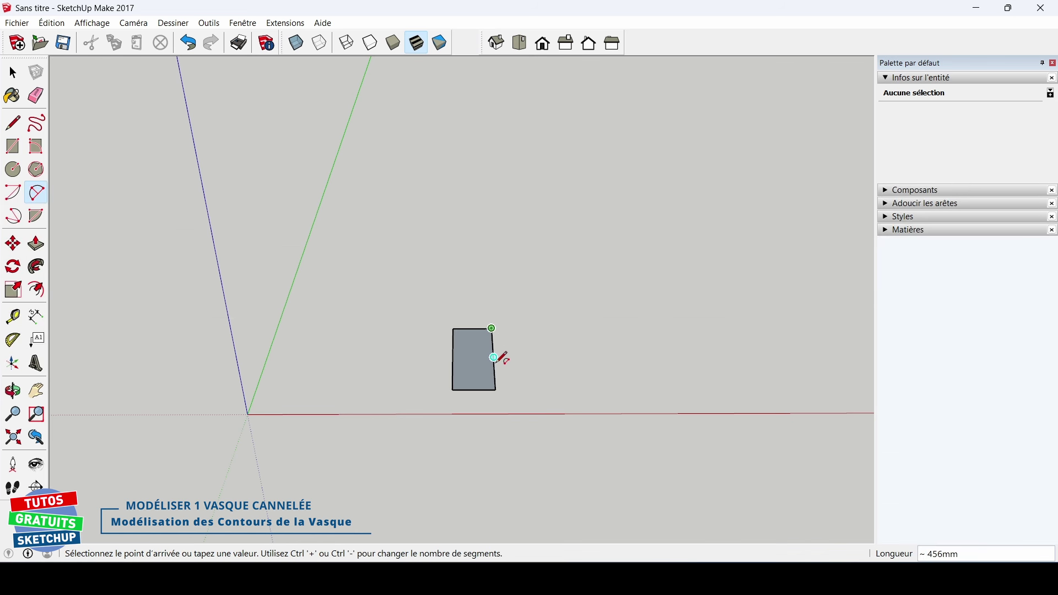
pyautogui.click(496, 389)
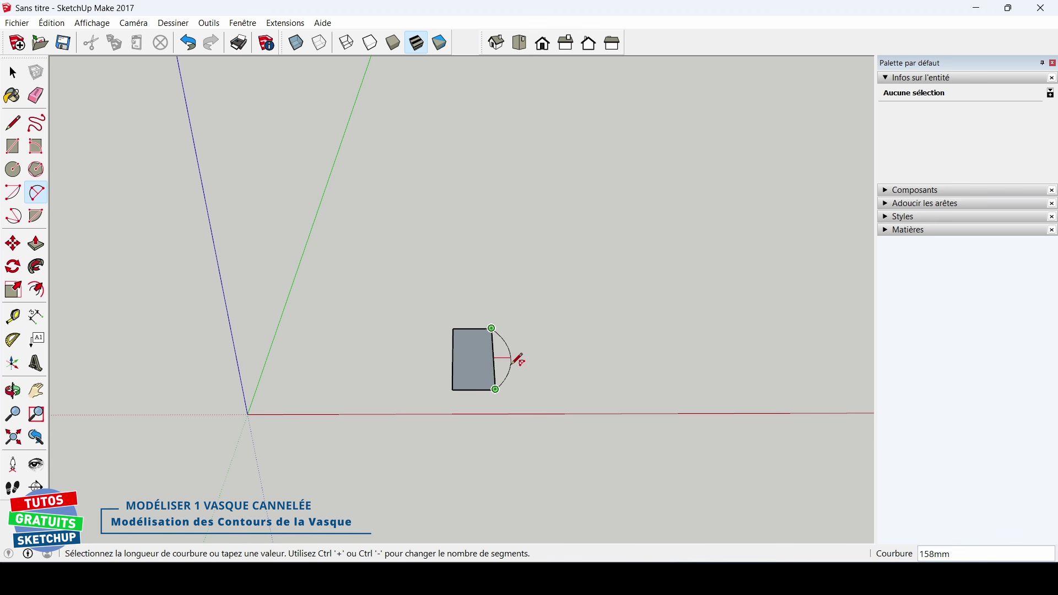
pyautogui.click(551, 348)
# Cap the left side with an arc and erase the two inner vertical lines, leaving one oval face
pyautogui.click(453, 329)
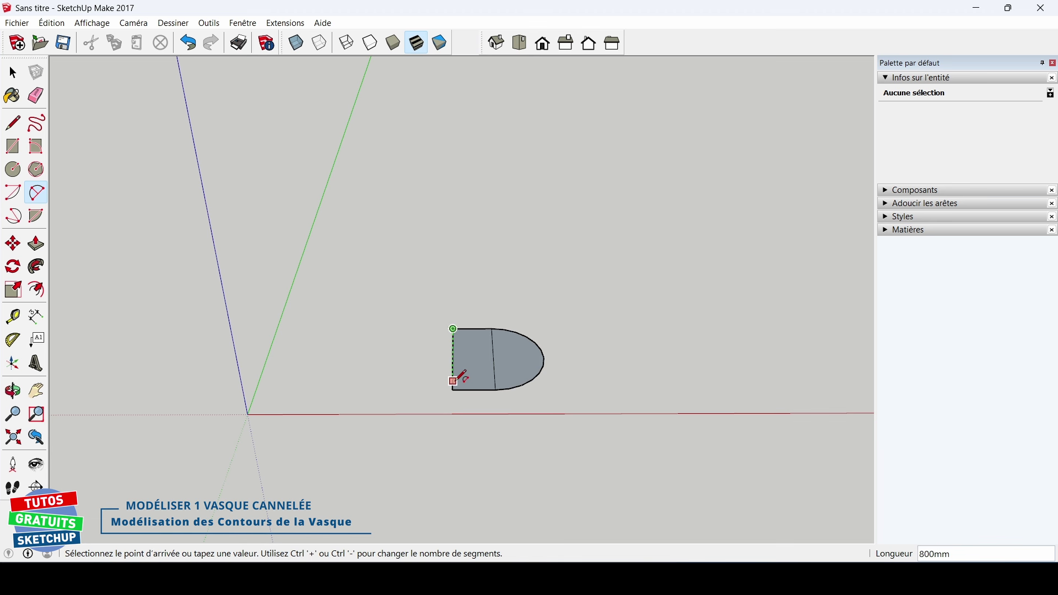
pyautogui.click(453, 390)
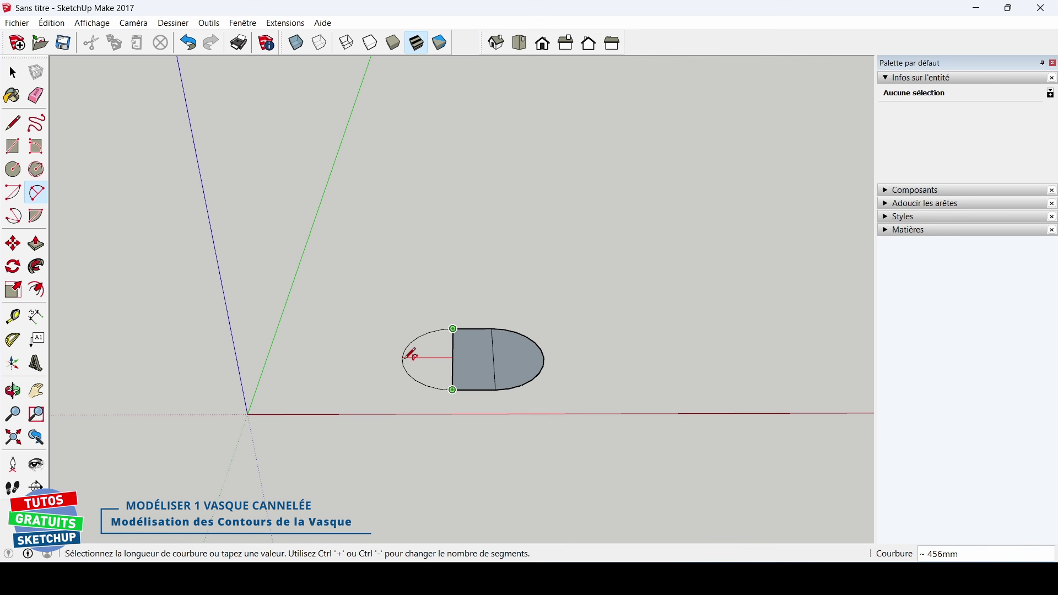
pyautogui.click(411, 354)
pyautogui.press('e')
pyautogui.moveTo(432, 357); pyautogui.dragTo(499, 361)
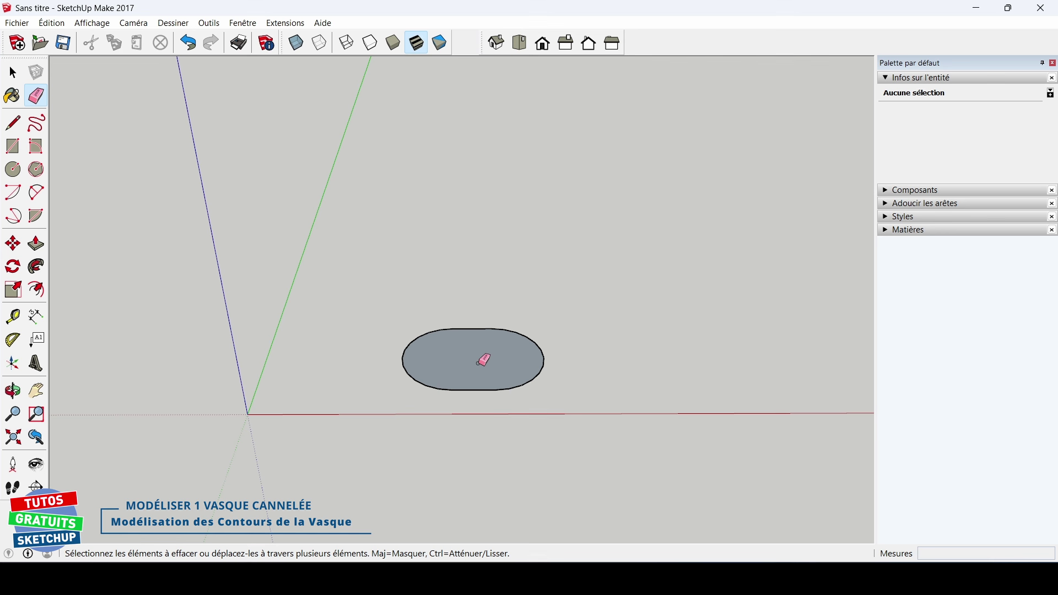
# Offset the oval face outward to create an outer loop around it
pyautogui.press('f')
pyautogui.click(472, 366)
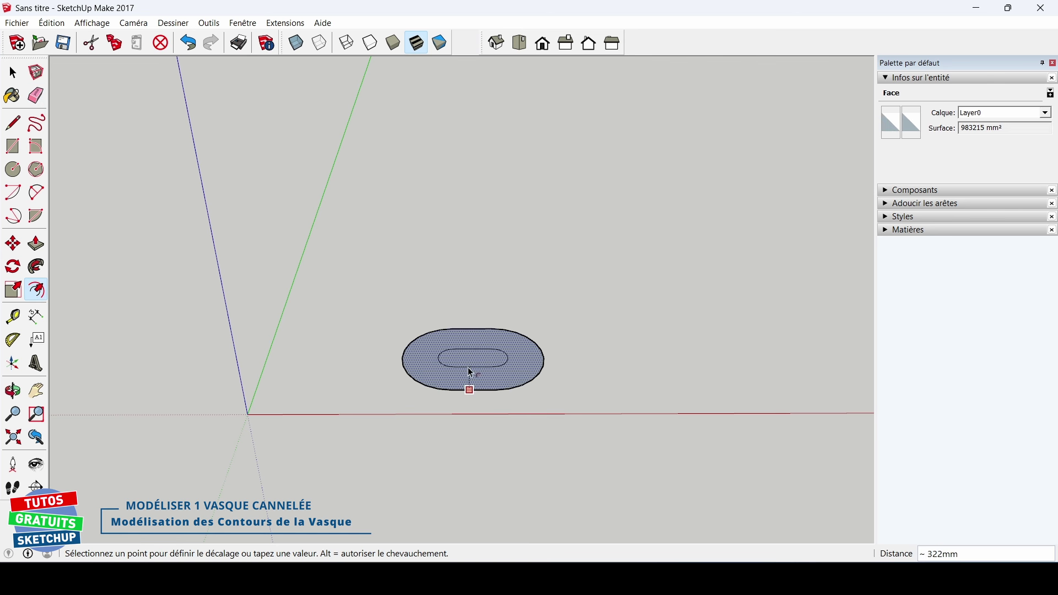
pyautogui.click(471, 407)
pyautogui.scroll(3, 464, 414)
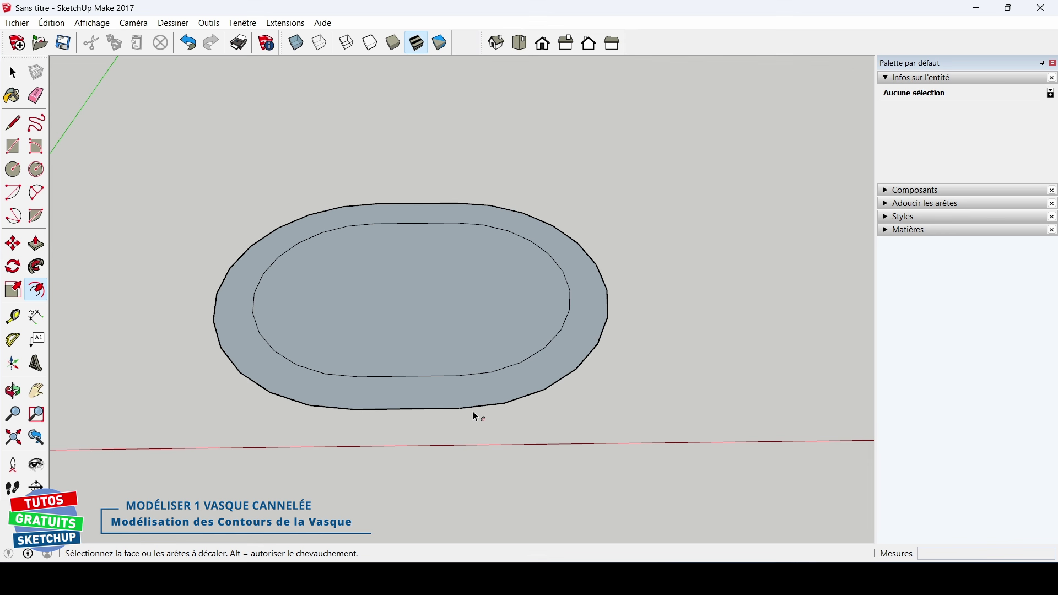
# Raise the outer right arc's segment count from 12 to 18 in Entity Info
pyautogui.press('space')
pyautogui.click(540, 392)
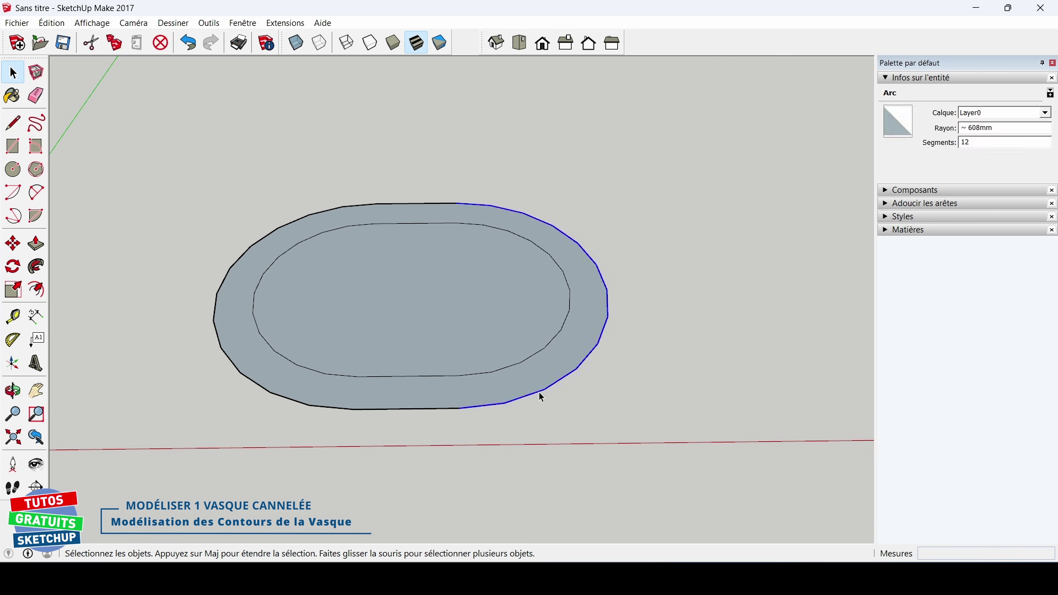
pyautogui.doubleClick(979, 142)
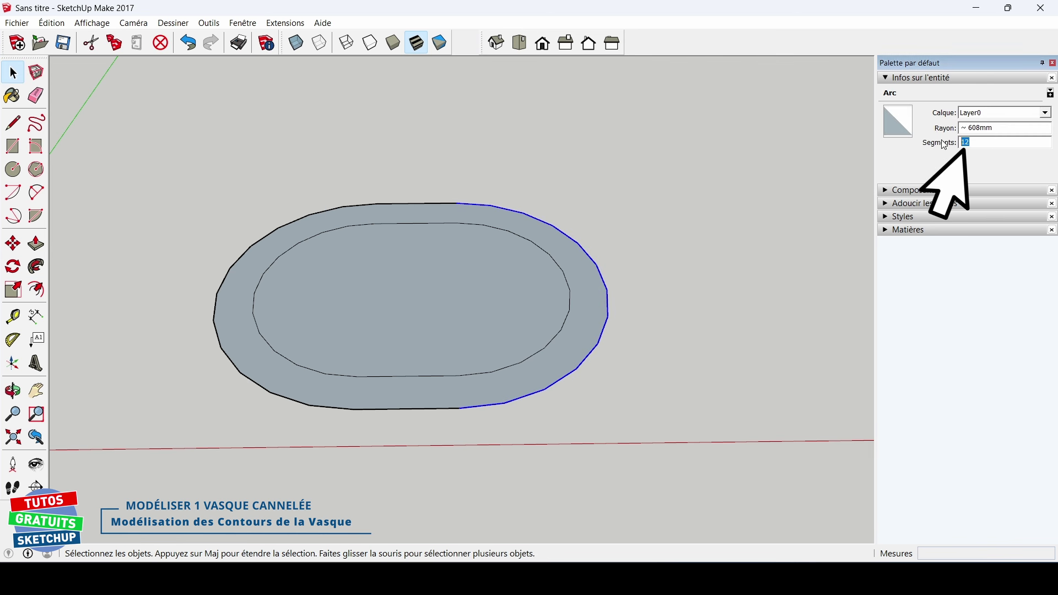
pyautogui.write('18')
pyautogui.press('Return')
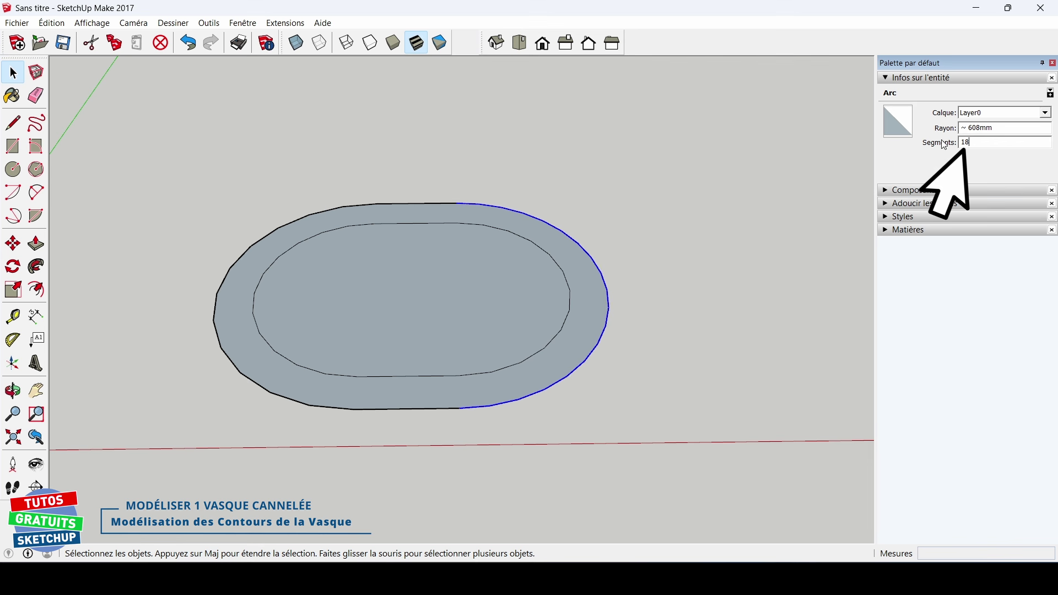
pyautogui.click(687, 233)
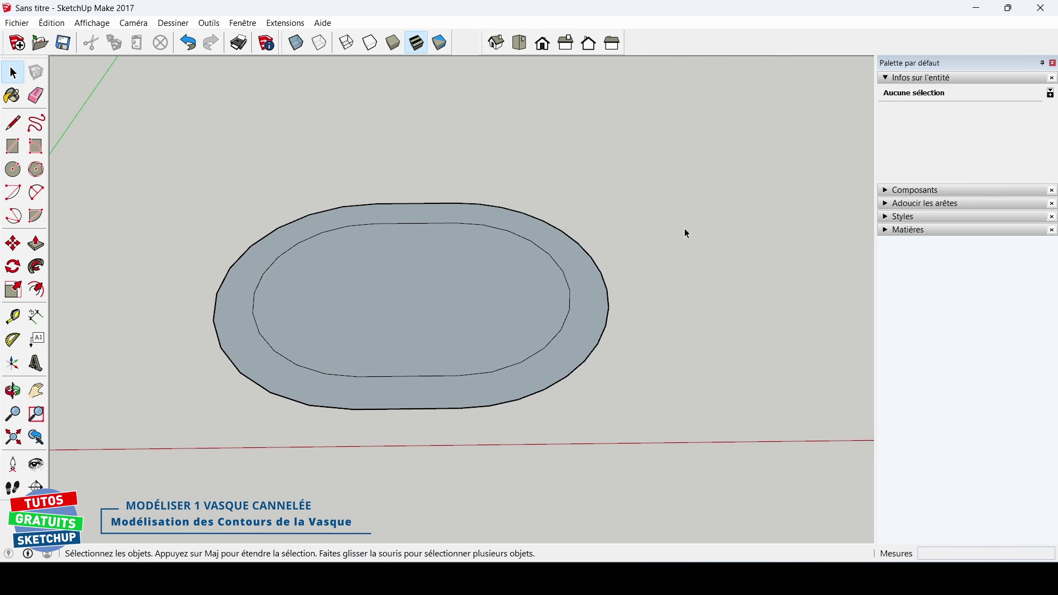
pyautogui.press('F2')
# Scale the inner oval face to 0,70 along the green axis from the top view
pyautogui.scroll(-2, 375, 325)
pyautogui.click(359, 300)
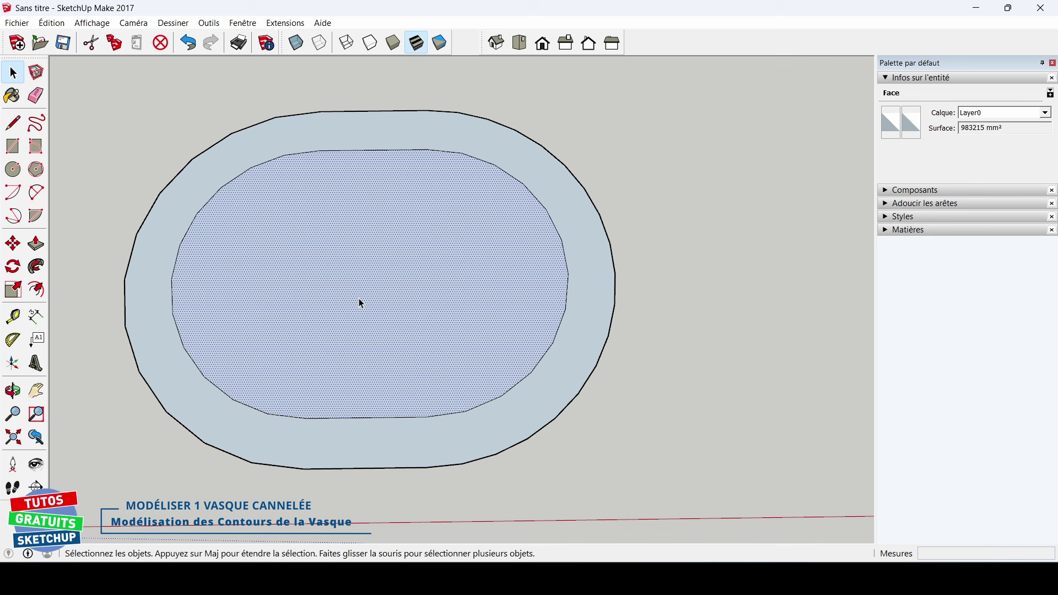
pyautogui.press('s')
pyautogui.click(371, 153)
pyautogui.click(362, 222)
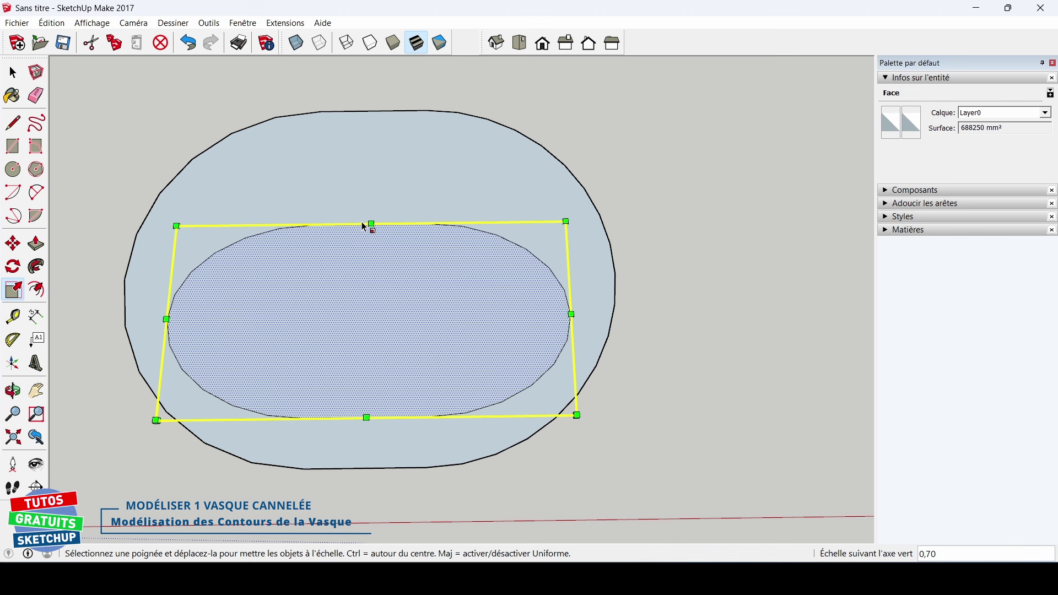
pyautogui.press('space')
pyautogui.click(457, 227)
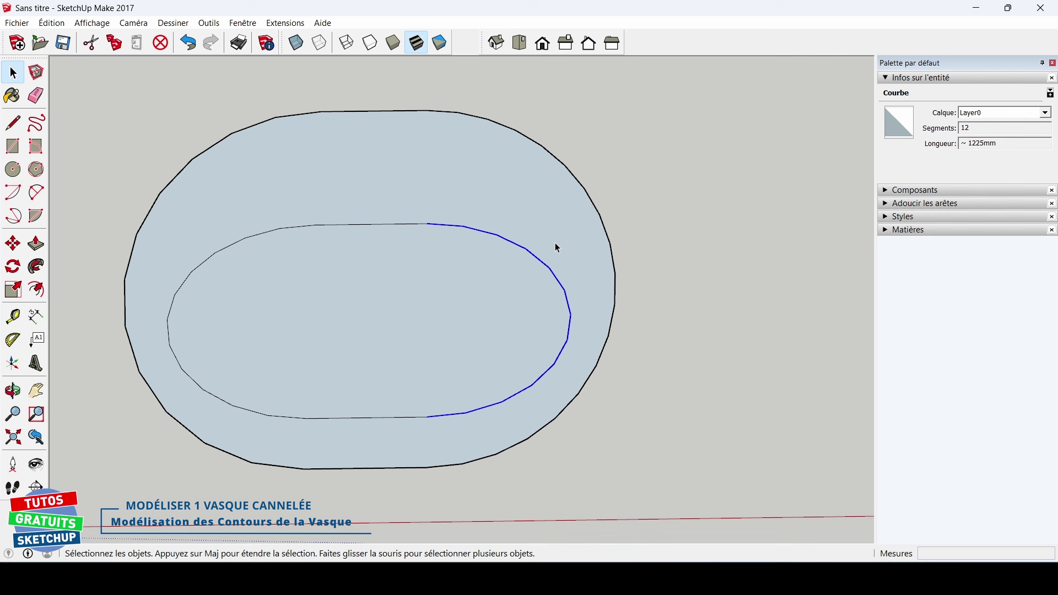
# Undo the inner oval's squash and a trial move of its top edge
pyautogui.hotkey('ctrl', 'z')
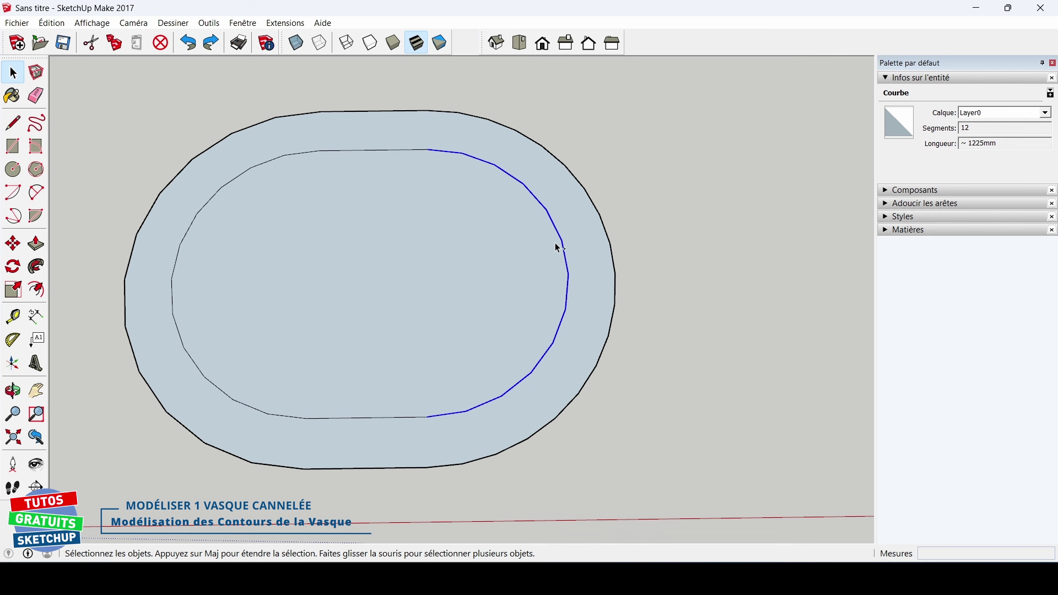
pyautogui.click(651, 238)
pyautogui.press('m')
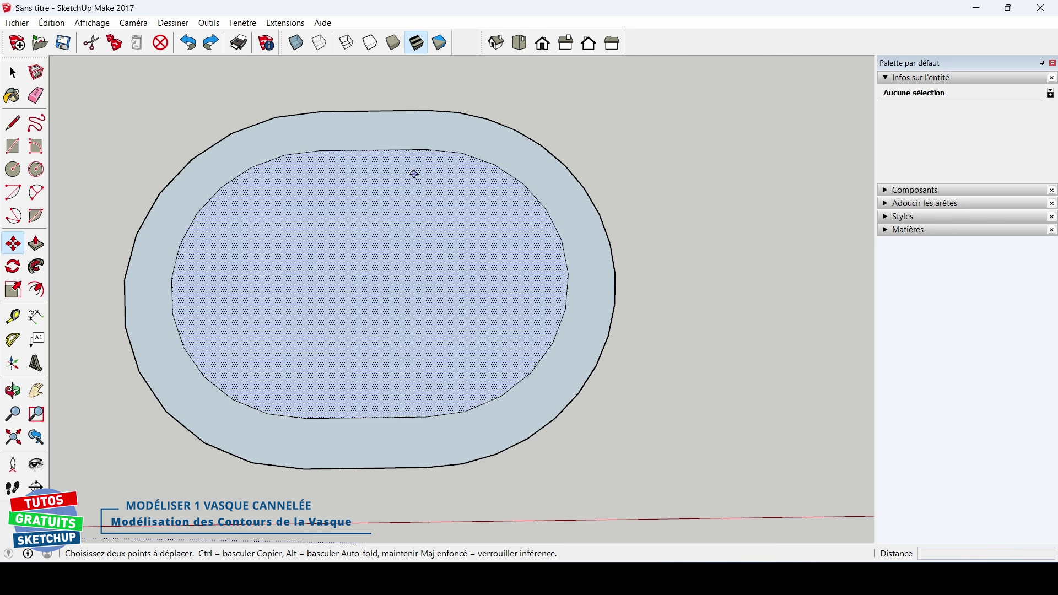
pyautogui.click(408, 150)
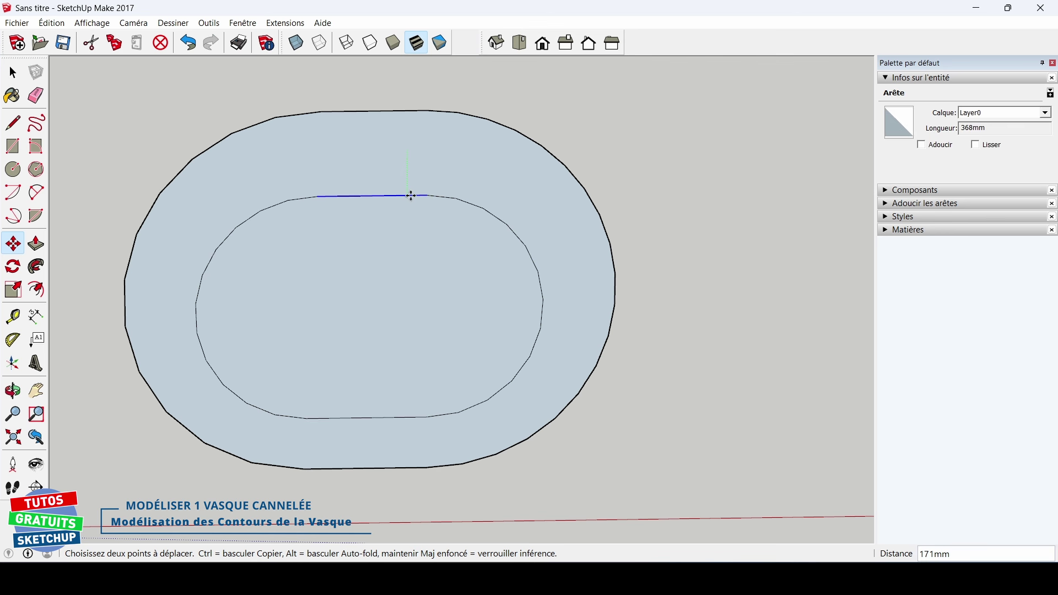
pyautogui.click(412, 197)
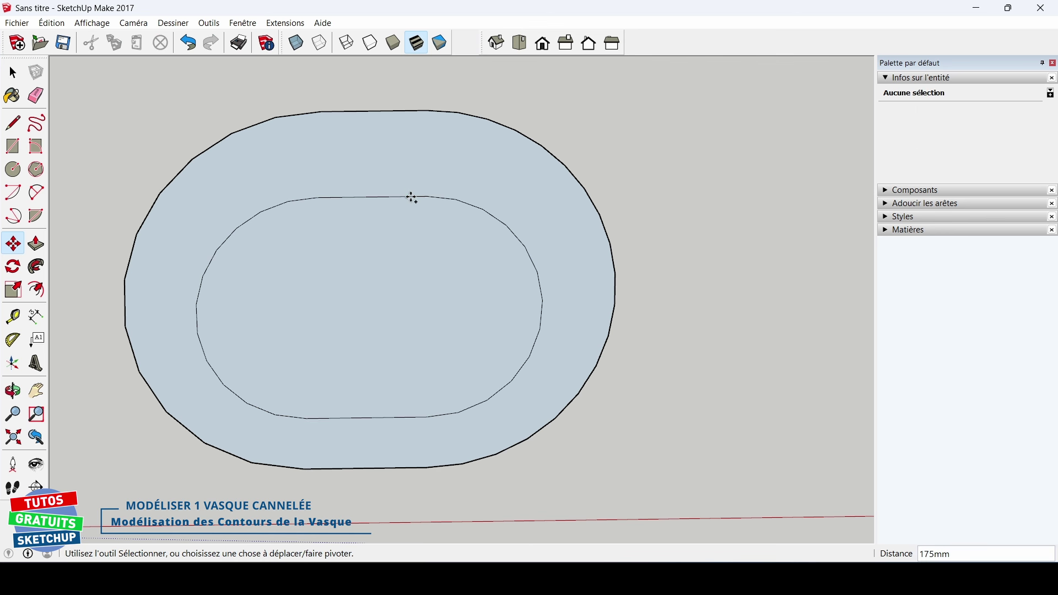
pyautogui.hotkey('ctrl', 'z')
# Stretch the outer oval's top edge upward and move the inner oval face slightly lower
pyautogui.click(397, 109)
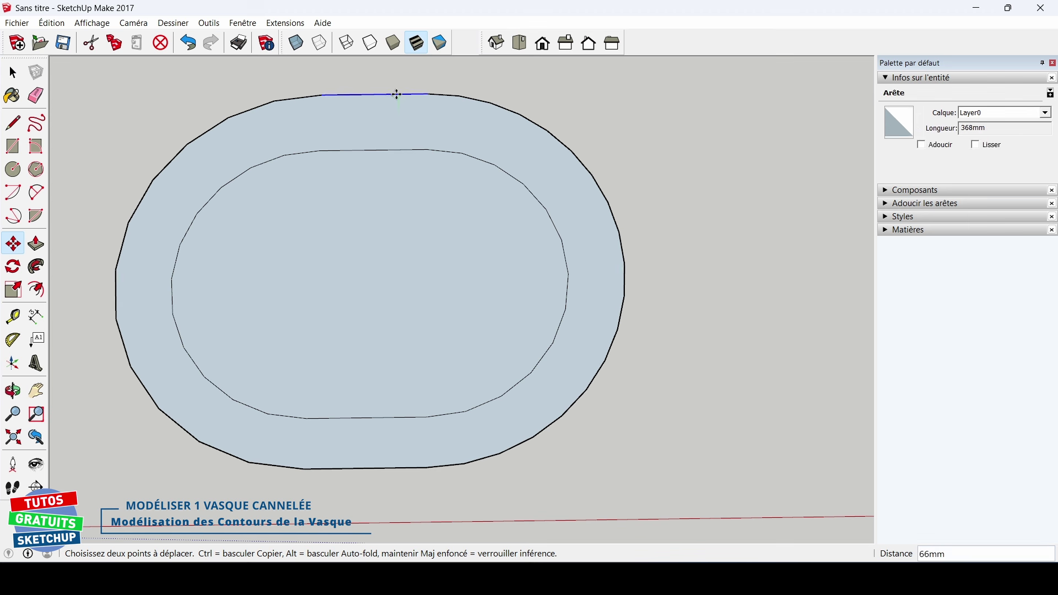
pyautogui.click(397, 76)
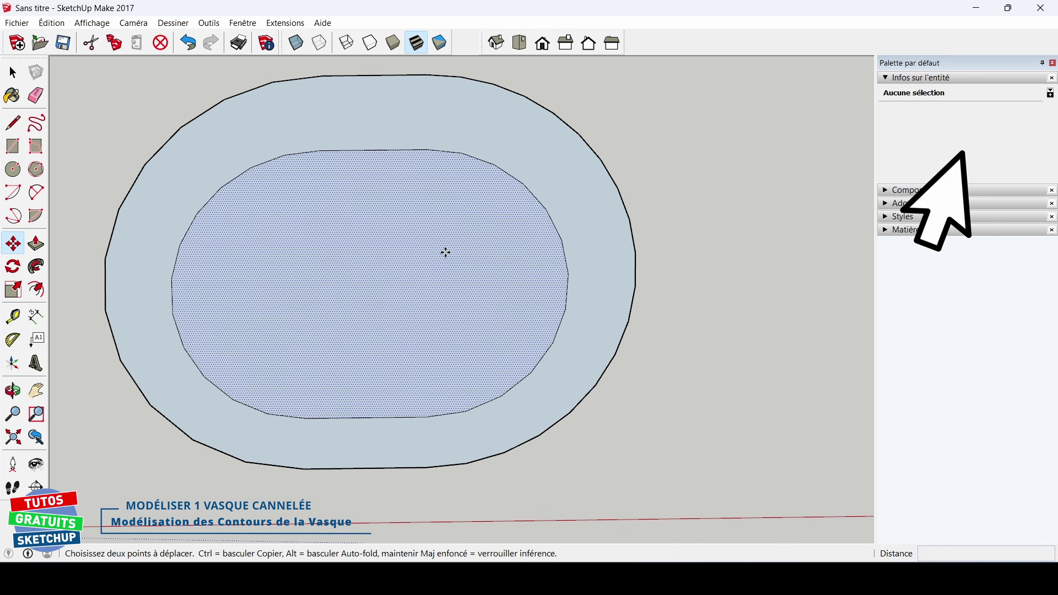
pyautogui.click(445, 256)
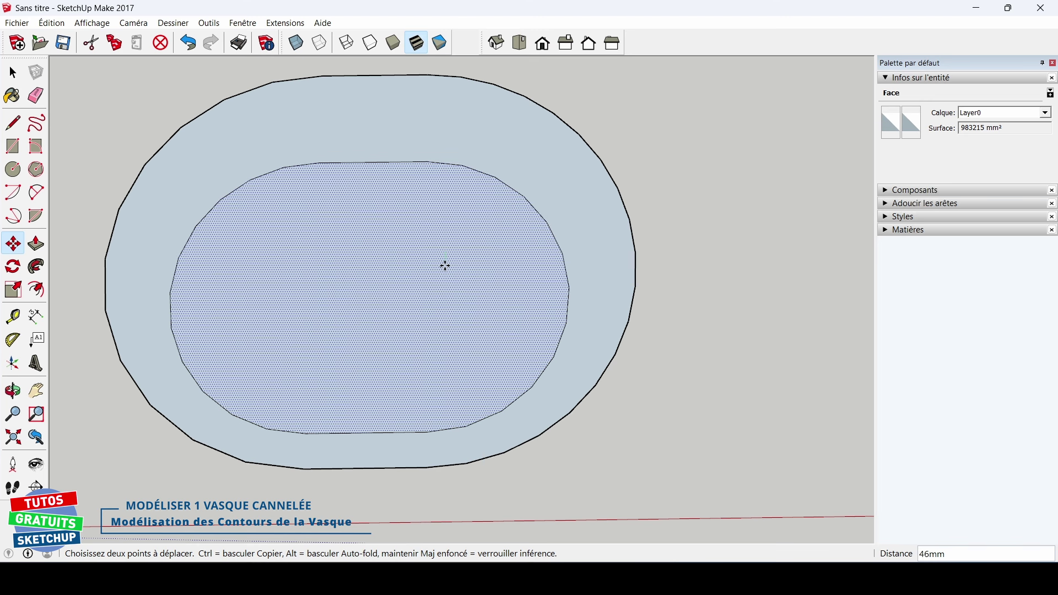
pyautogui.click(444, 264)
pyautogui.press('space')
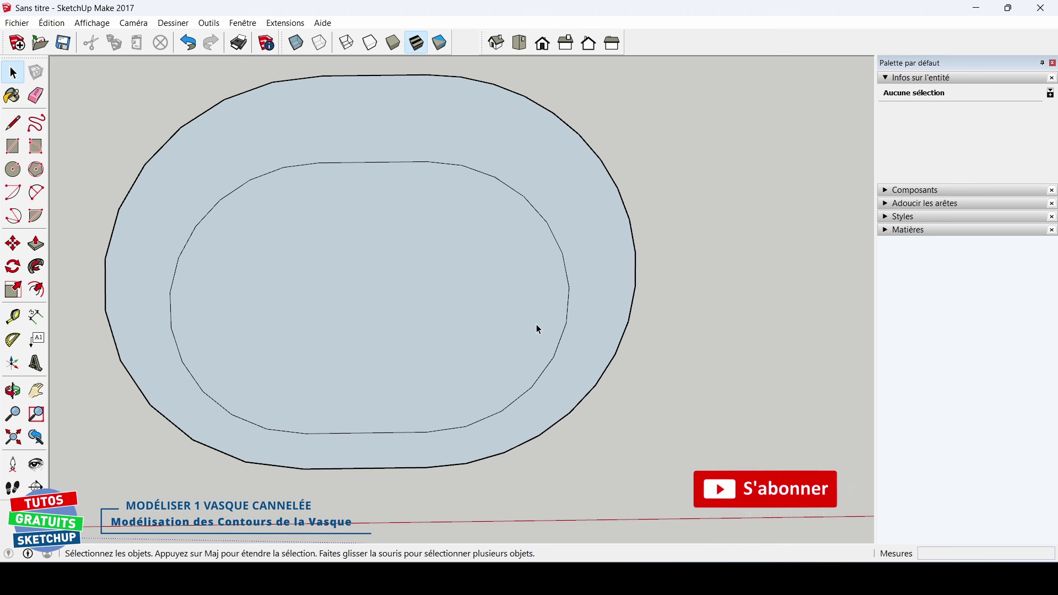
pyautogui.click(567, 330)
# Move the inner oval's right and left end arcs outward by 54 mm each
pyautogui.press('m')
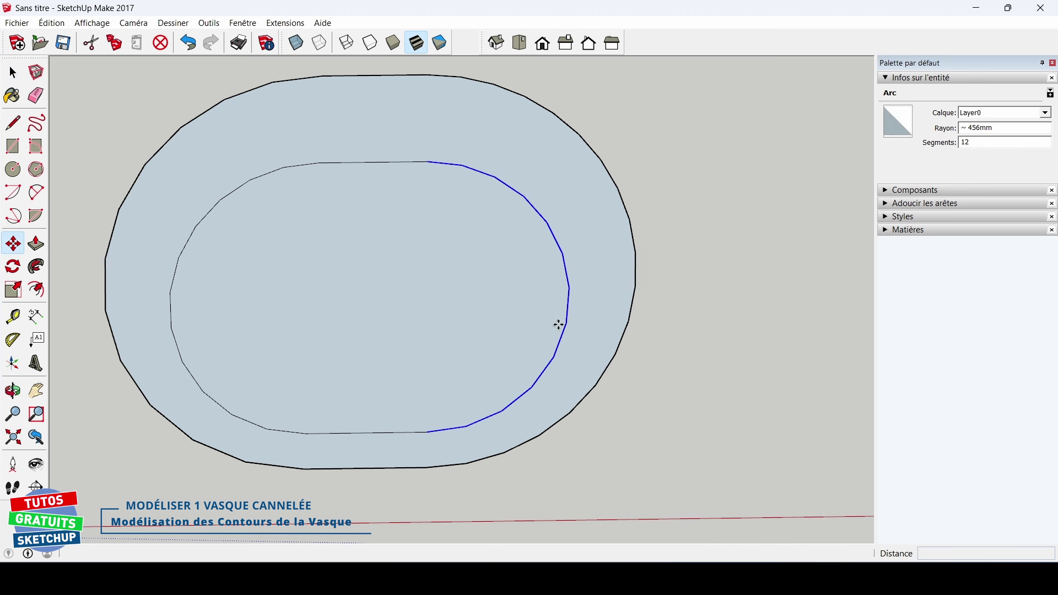
pyautogui.click(567, 303)
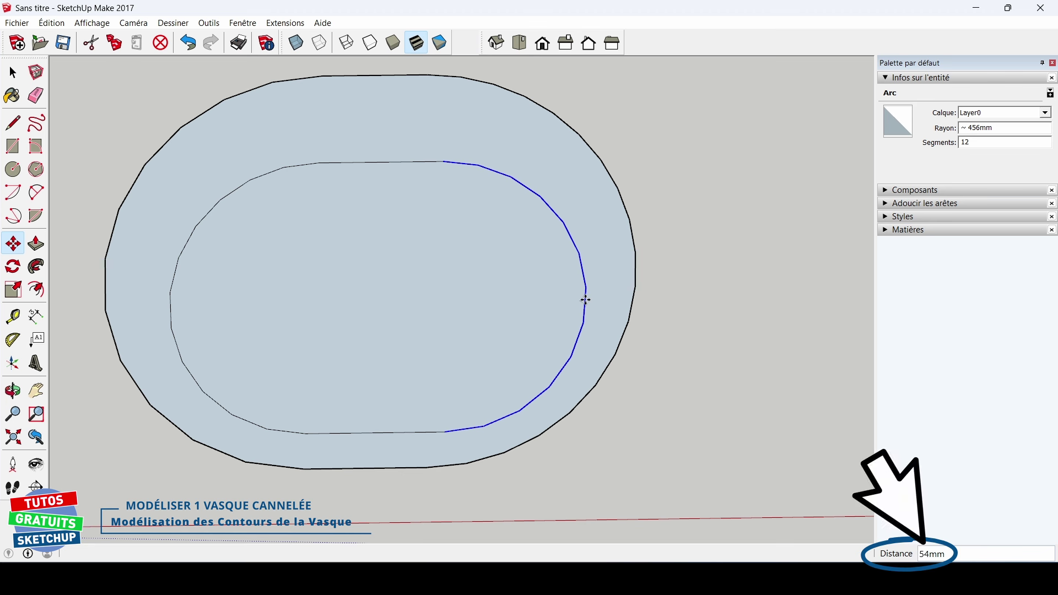
pyautogui.click(586, 300)
pyautogui.press('space')
pyautogui.click(661, 285)
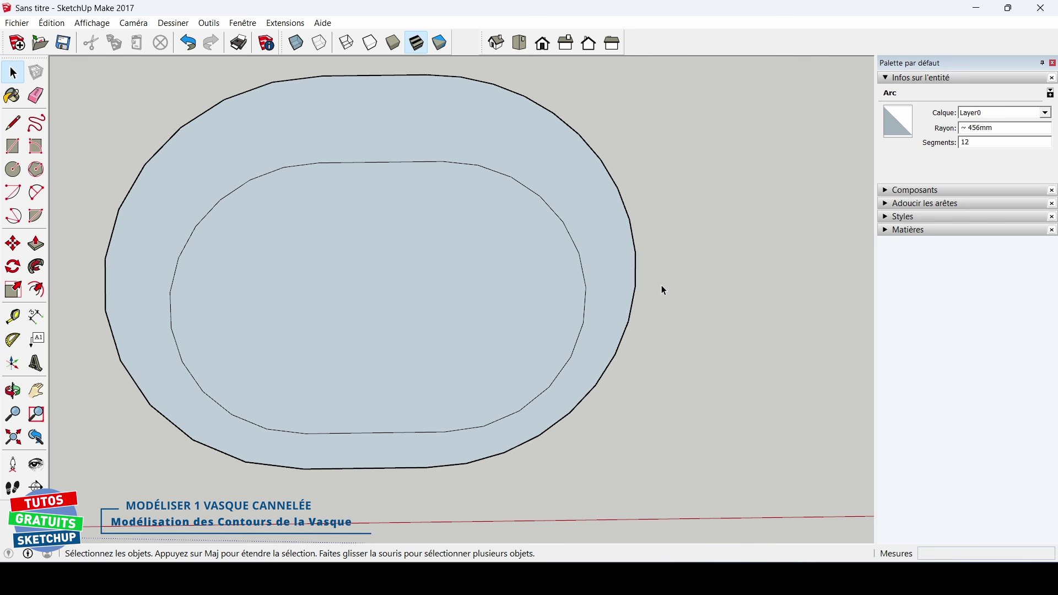
pyautogui.press('m')
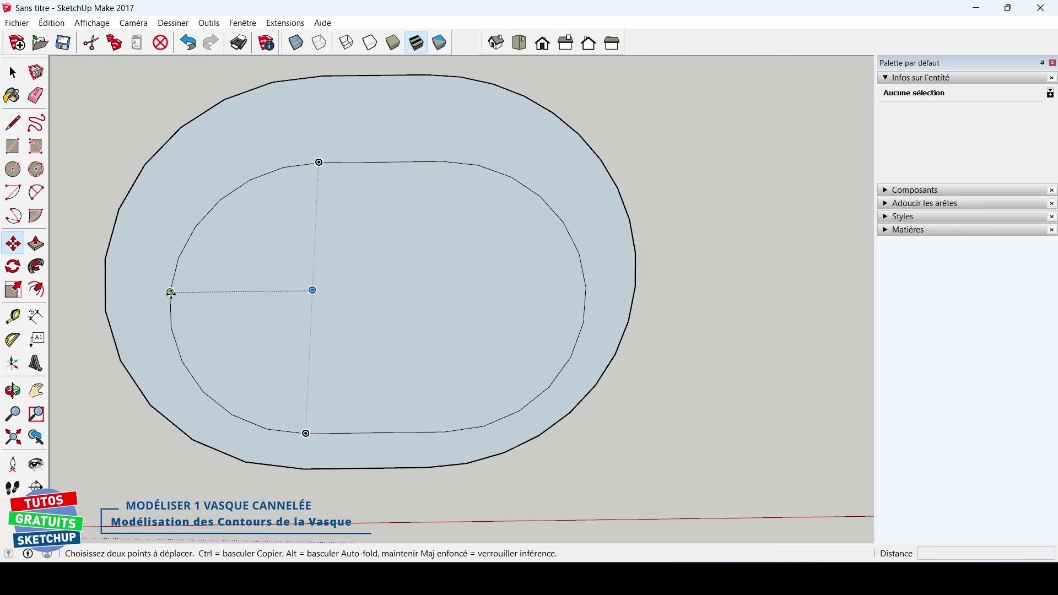
pyautogui.click(170, 278)
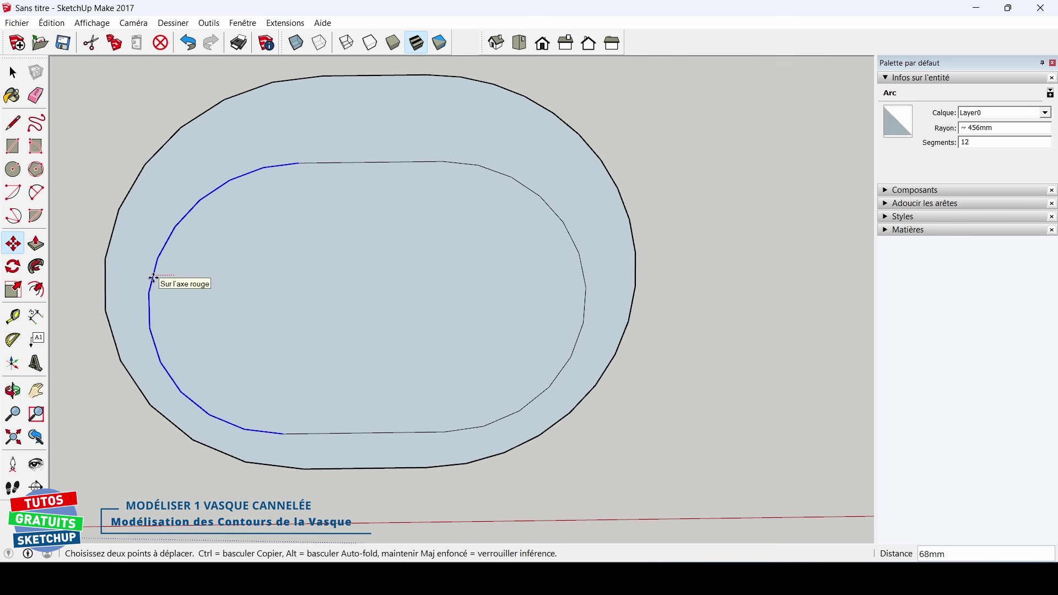
pyautogui.click(153, 278)
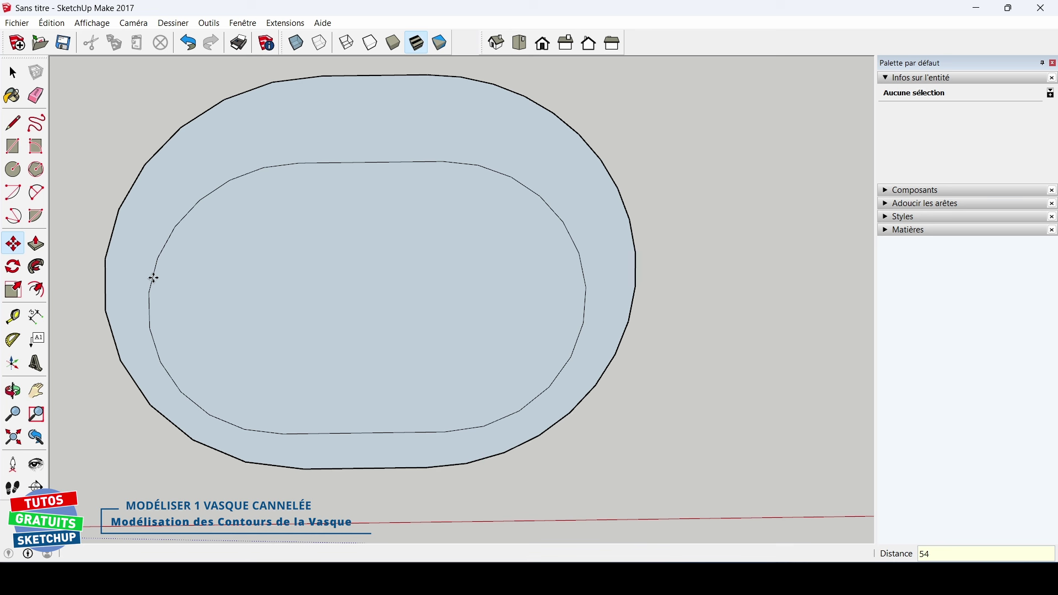
pyautogui.press('Return')
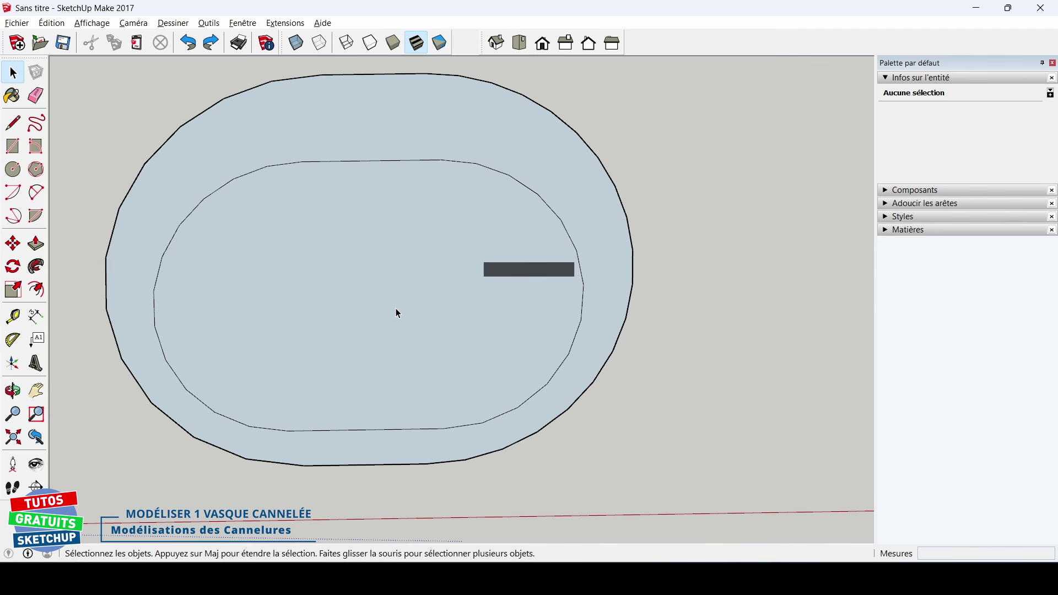
# Select the entire two-ring oval shape and group it with Créer un groupe
pyautogui.click(398, 298)
pyautogui.tripleClick(398, 296)
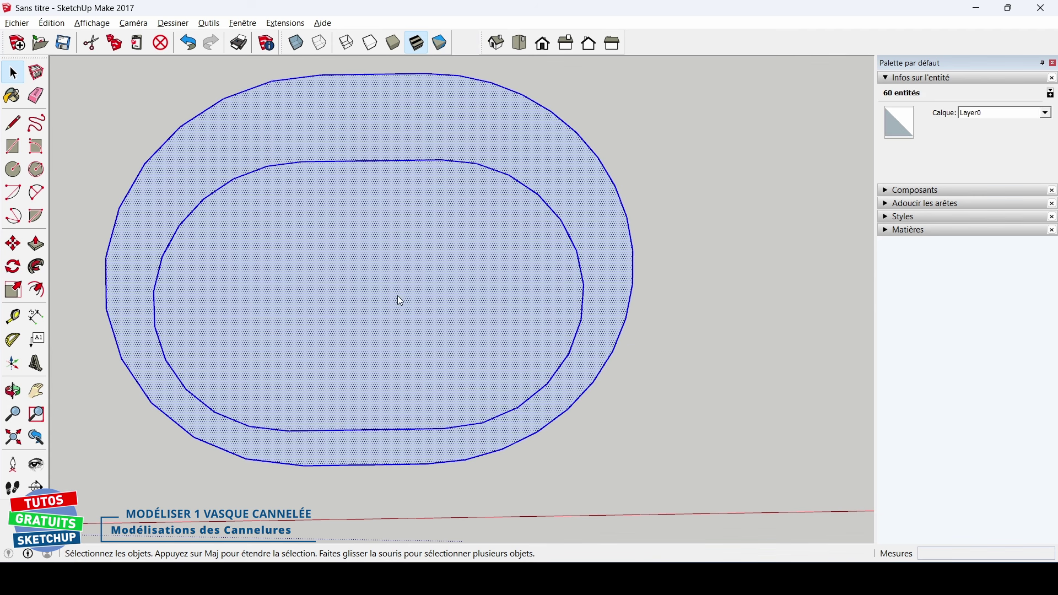
pyautogui.rightClick(398, 296)
pyautogui.click(459, 411)
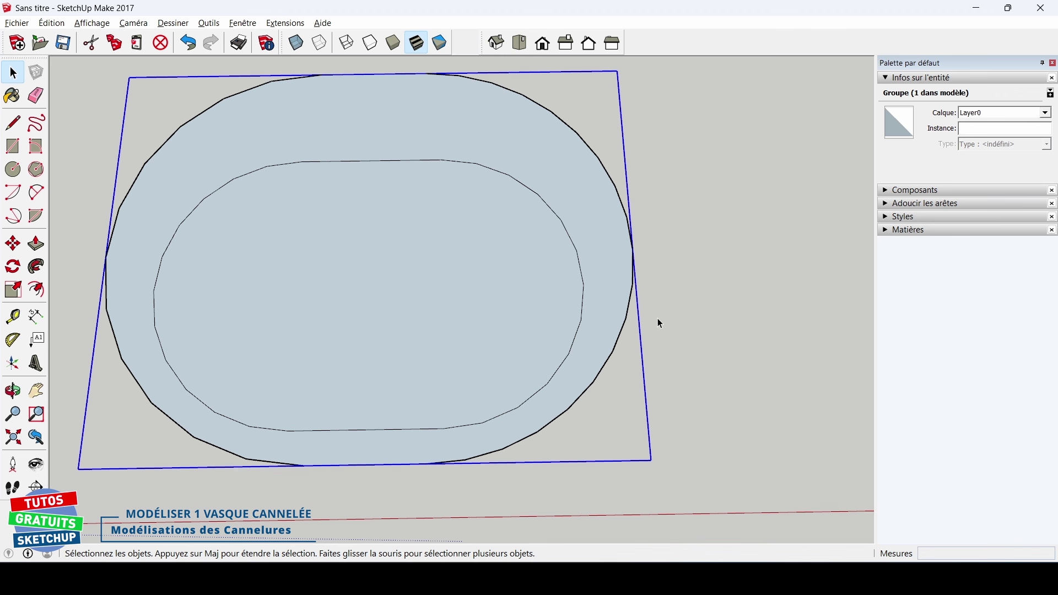
pyautogui.click(657, 320)
# Draw a small scallop arc of about 78 mm radius on the outer oval's bottom edge
pyautogui.press('a')
pyautogui.scroll(1, 471, 462)
pyautogui.scroll(3, 471, 461)
pyautogui.click(408, 455)
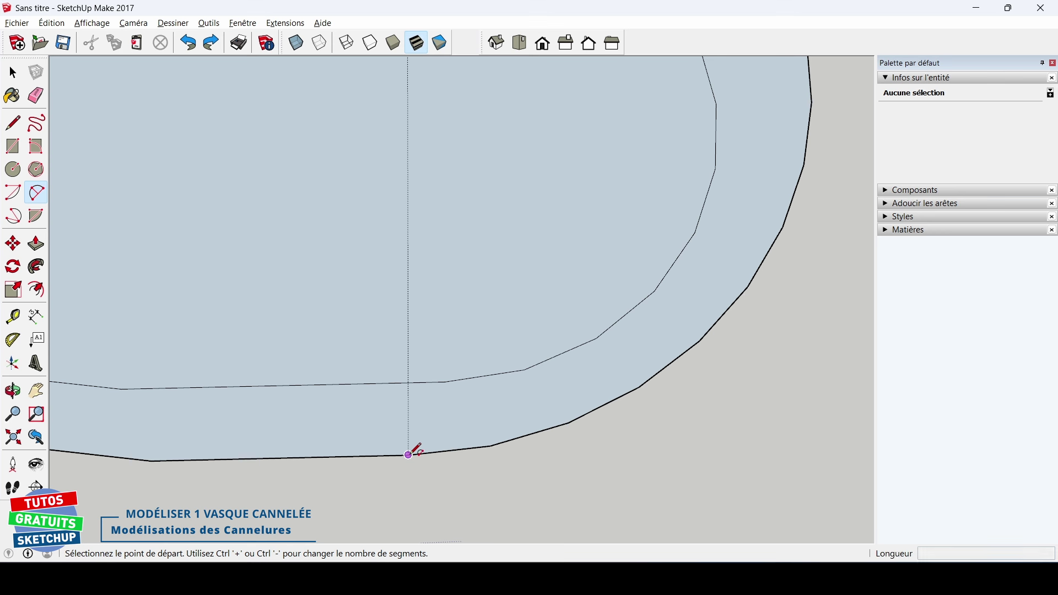
pyautogui.click(490, 445)
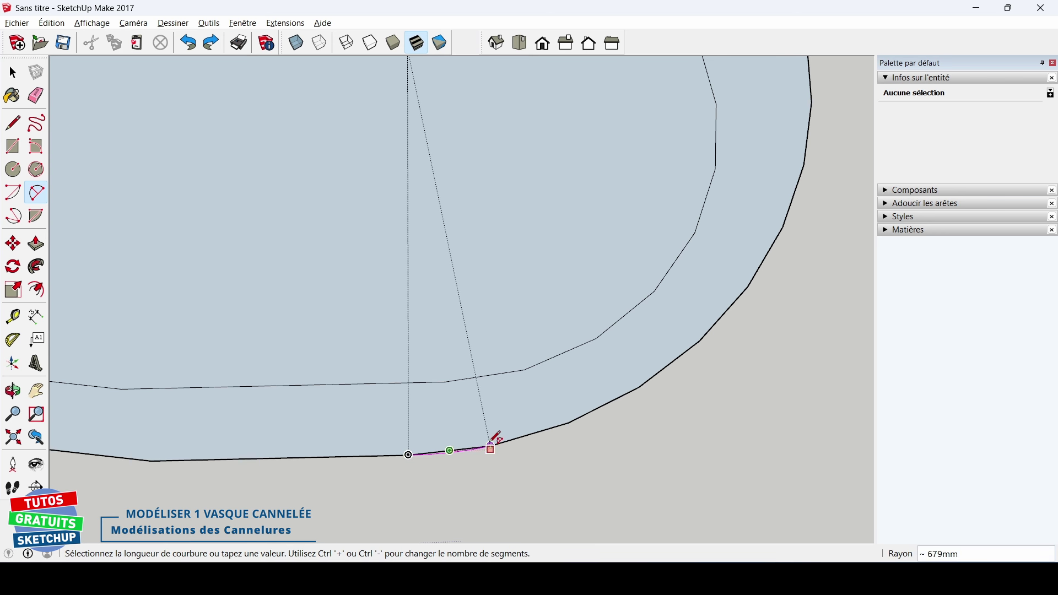
pyautogui.click(466, 429)
pyautogui.press('space')
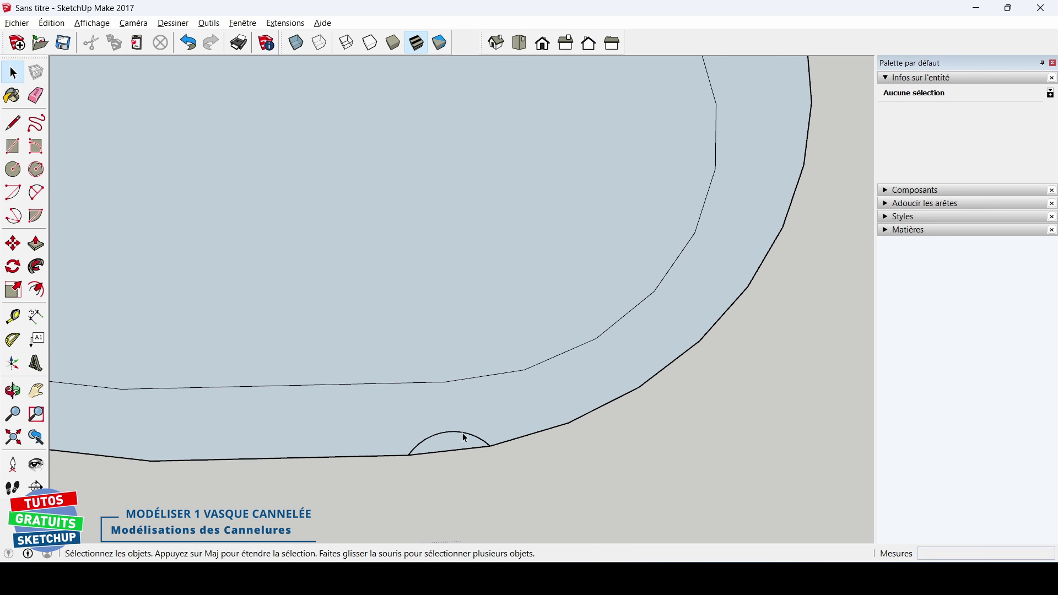
pyautogui.click(465, 434)
pyautogui.scroll(-5, 466, 434)
pyautogui.keyDown('shift'); pyautogui.moveTo(478, 387); pyautogui.dragTo(484, 394, button='middle'); pyautogui.keyUp('shift')
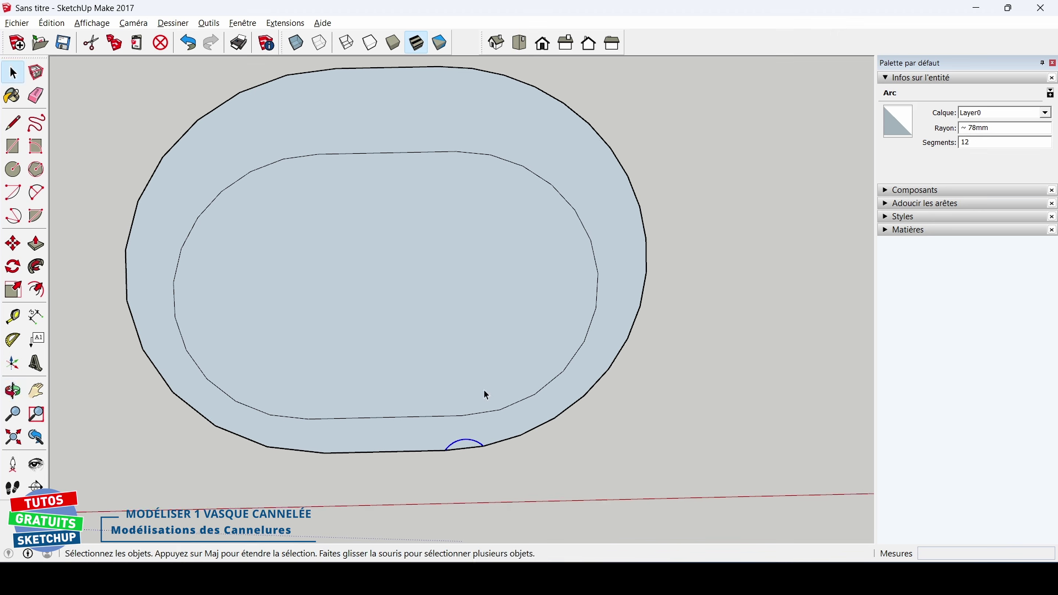
pyautogui.press('q')
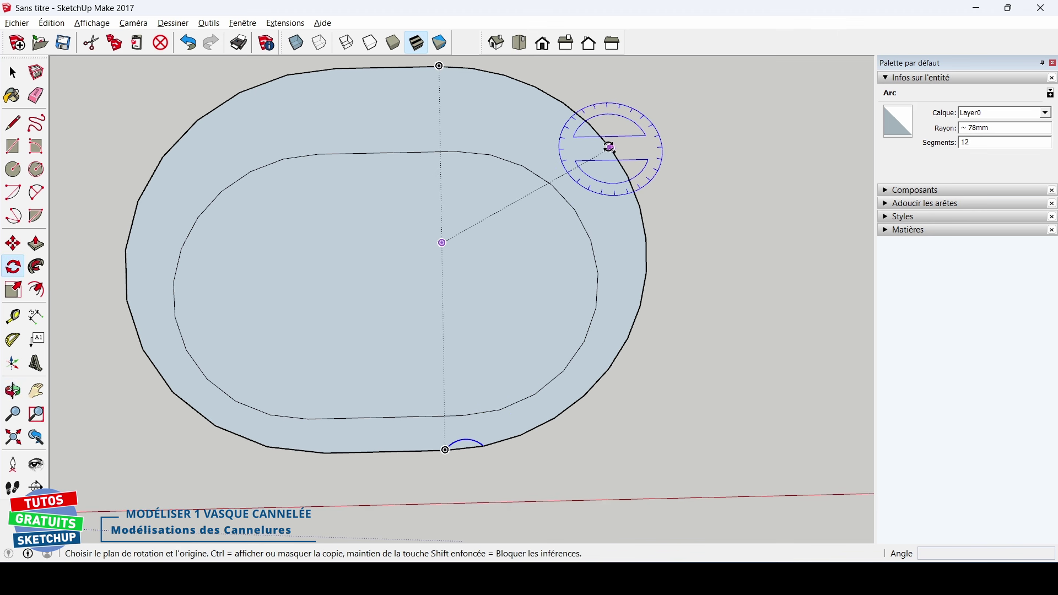
# Rotate-copy the scallop arc 10° about the basin centre, repeated 17 times with *17
pyautogui.click(442, 243)
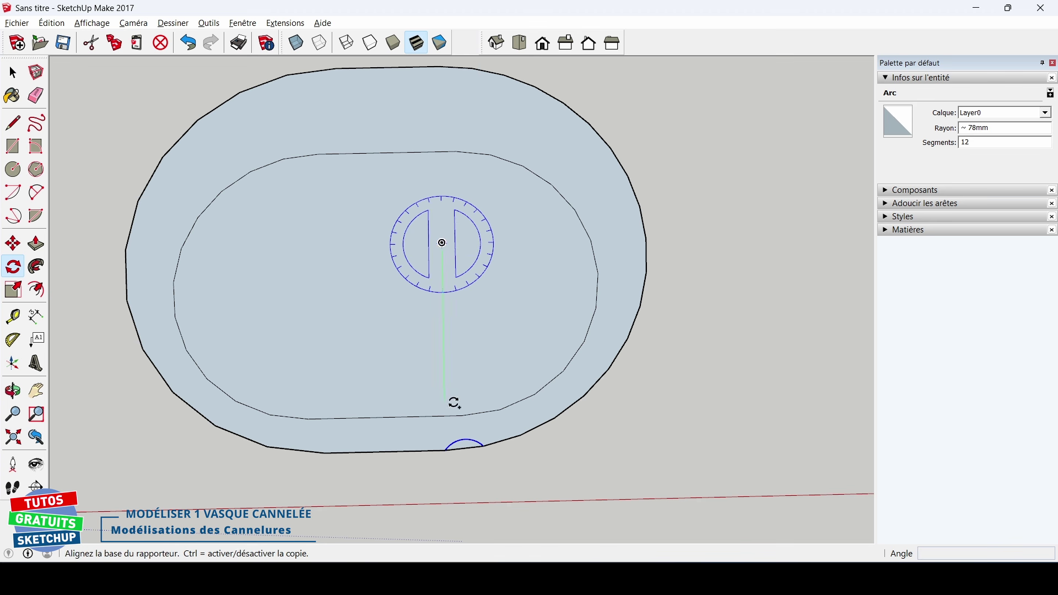
pyautogui.click(445, 450)
pyautogui.click(483, 447)
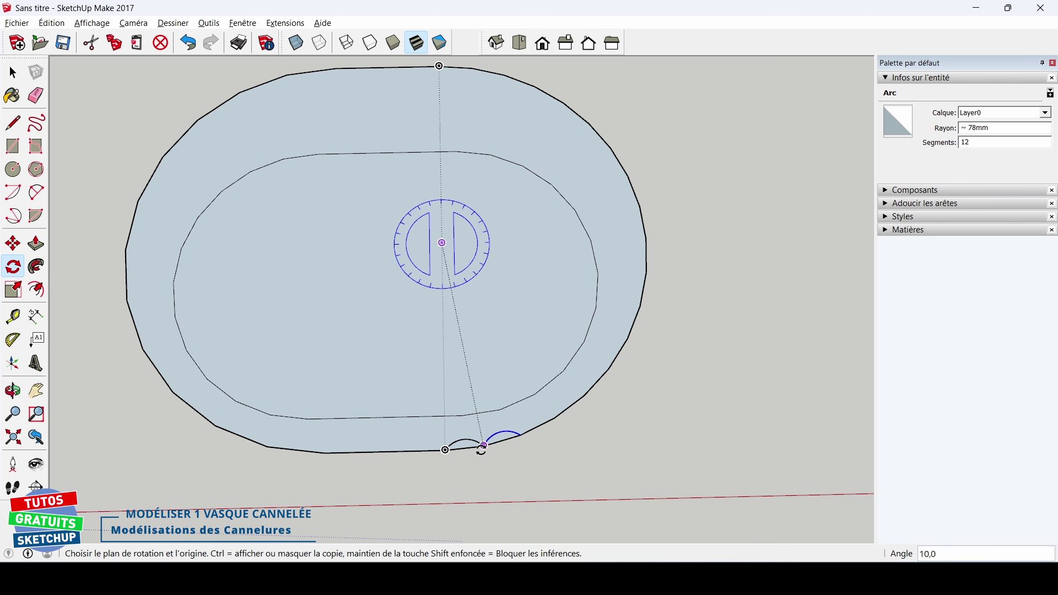
pyautogui.write('*17')
pyautogui.press('Return')
pyautogui.press('space')
pyautogui.scroll(1, 486, 475)
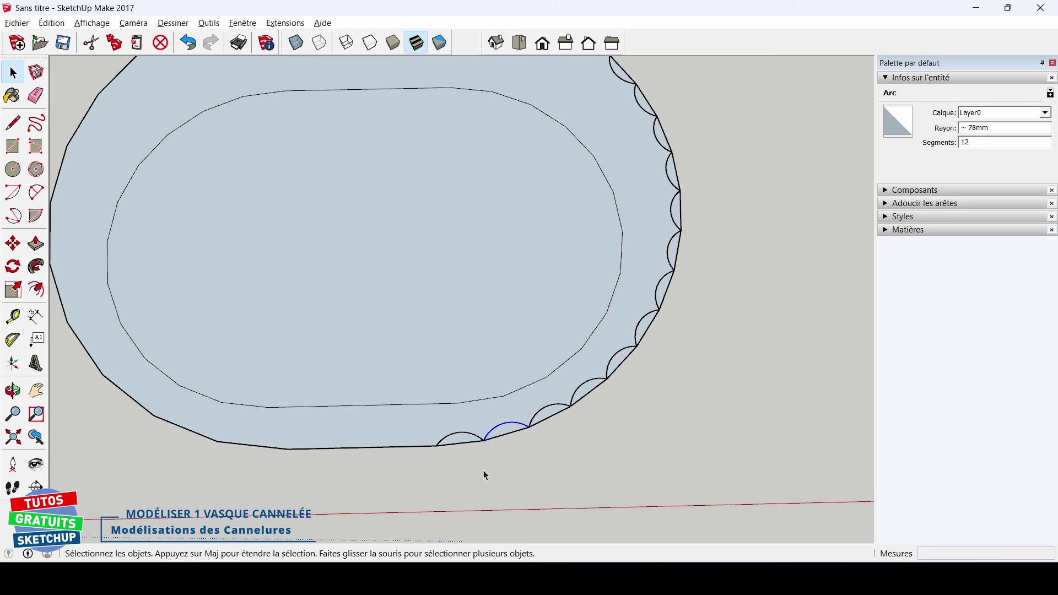
pyautogui.scroll(2, 484, 463)
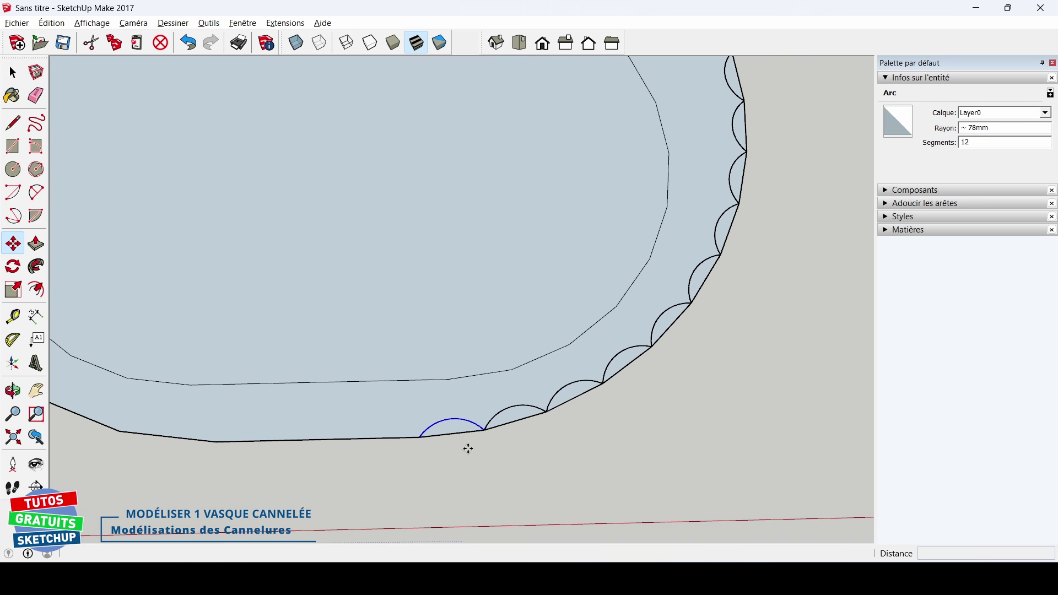
# Copy the scallop arc leftward and rotate the copy down onto the straight bottom edge
pyautogui.scroll(1, 468, 449)
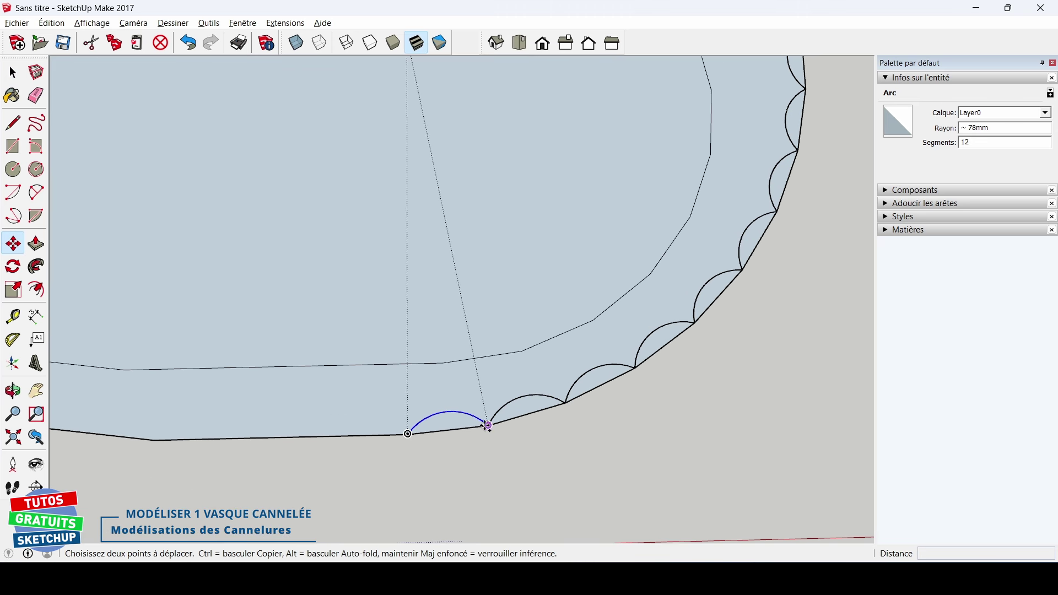
pyautogui.click(488, 425)
pyautogui.press('ctrl')
pyautogui.click(408, 434)
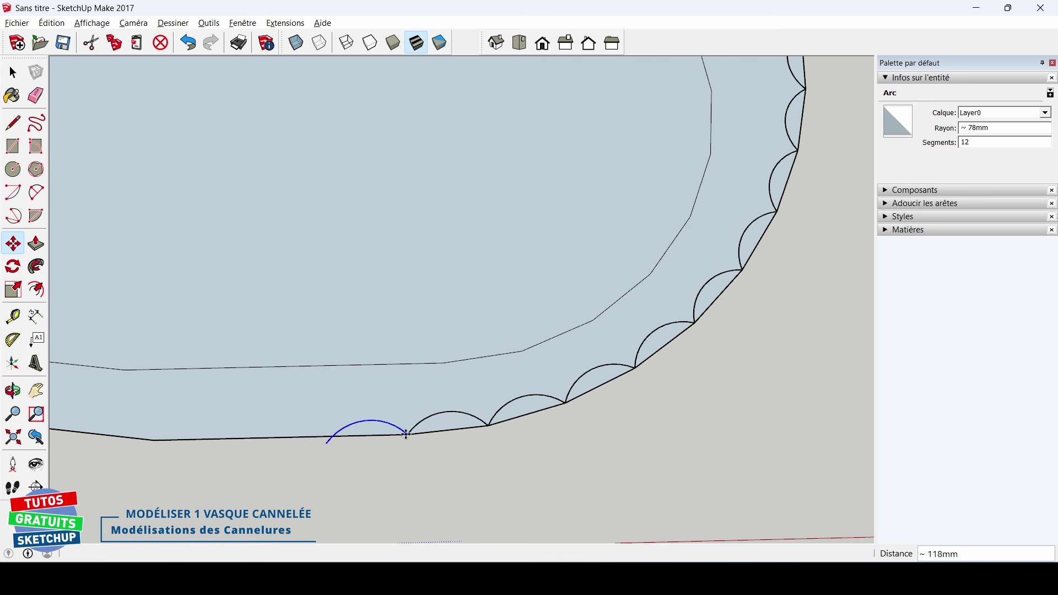
pyautogui.scroll(3, 397, 457)
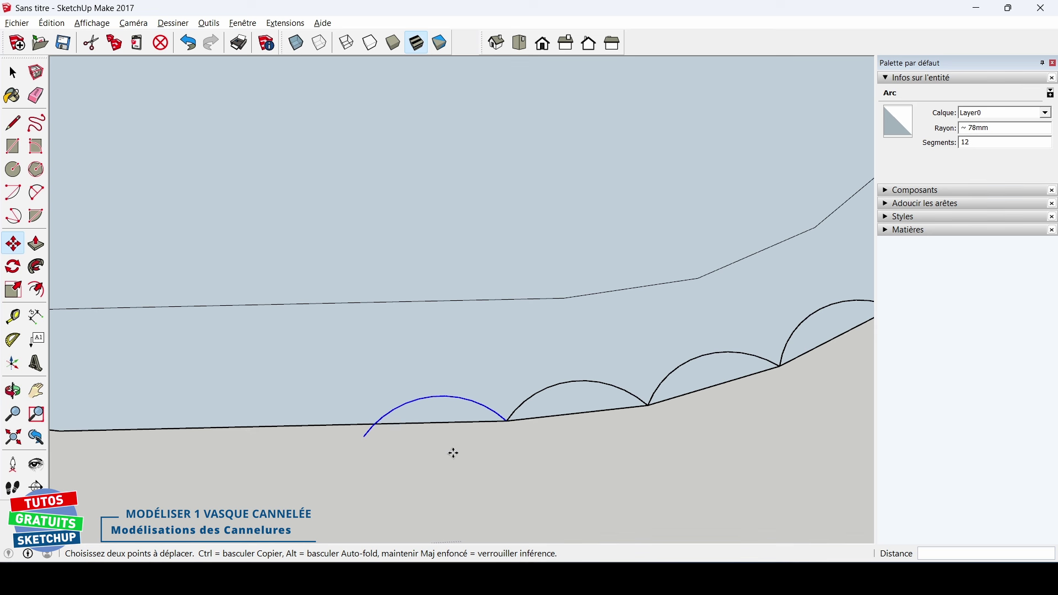
pyautogui.press('q')
pyautogui.click(507, 420)
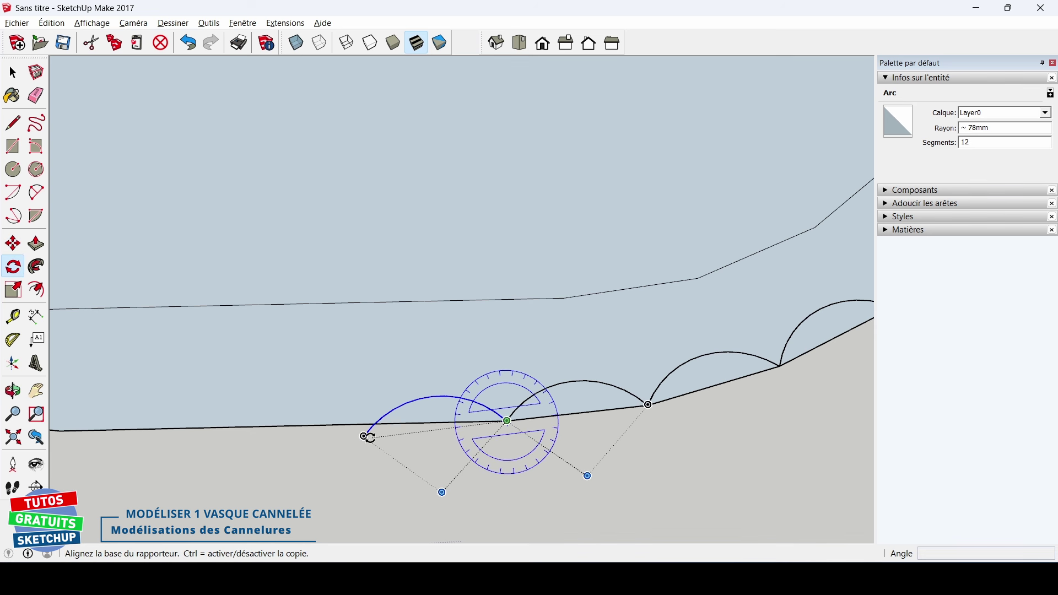
pyautogui.click(363, 435)
pyautogui.click(364, 424)
pyautogui.press('space')
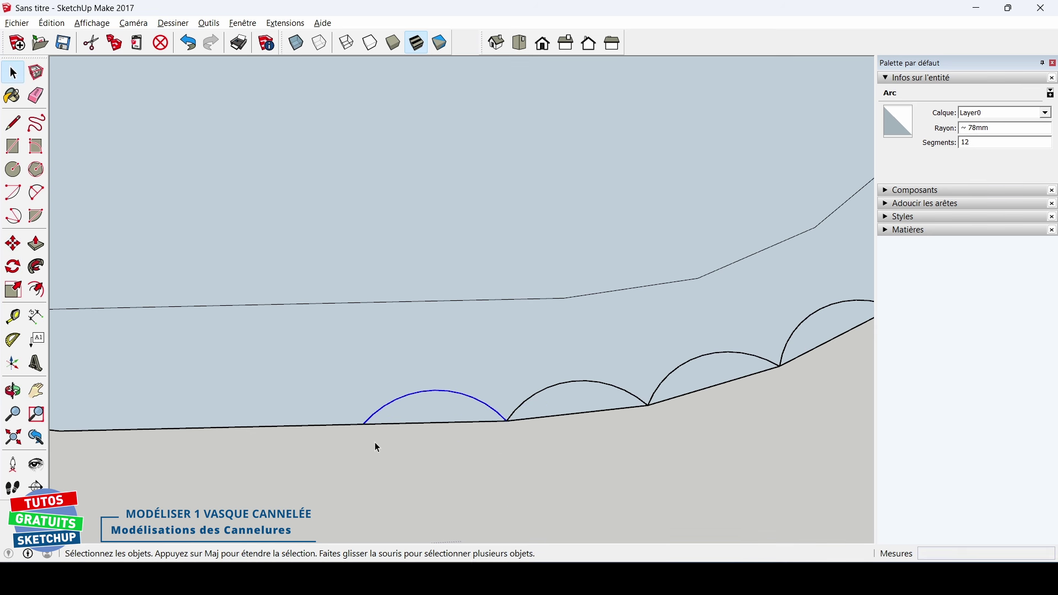
# Array the scallop arc three times along the straight bottom edge, about 118 mm apart
pyautogui.moveTo(378, 465); pyautogui.dragTo(549, 406, button='middle')
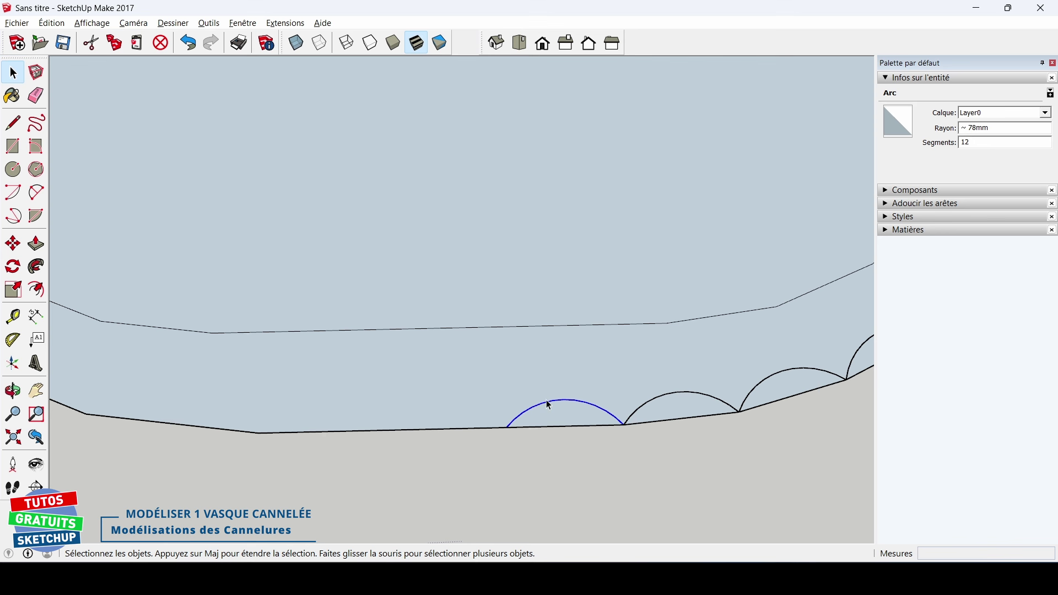
pyautogui.press('m')
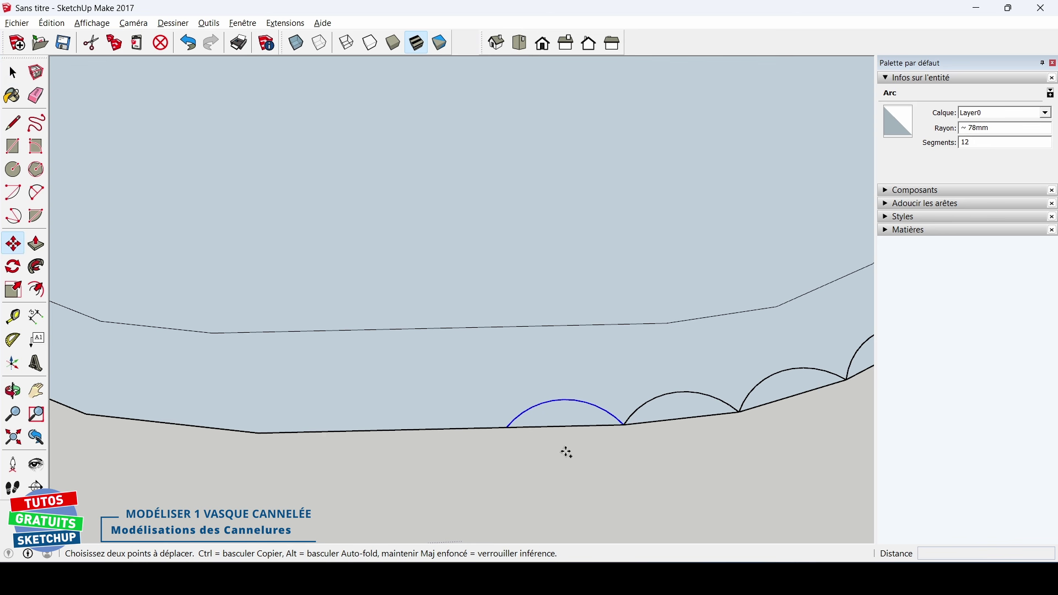
pyautogui.click(625, 425)
pyautogui.press('ctrl')
pyautogui.click(507, 427)
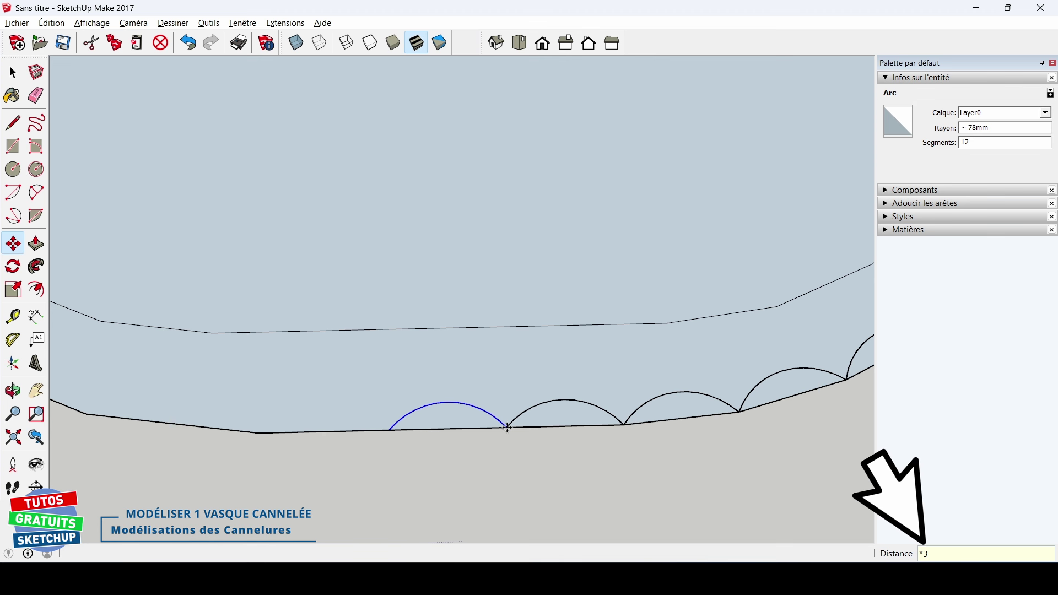
pyautogui.press('Return')
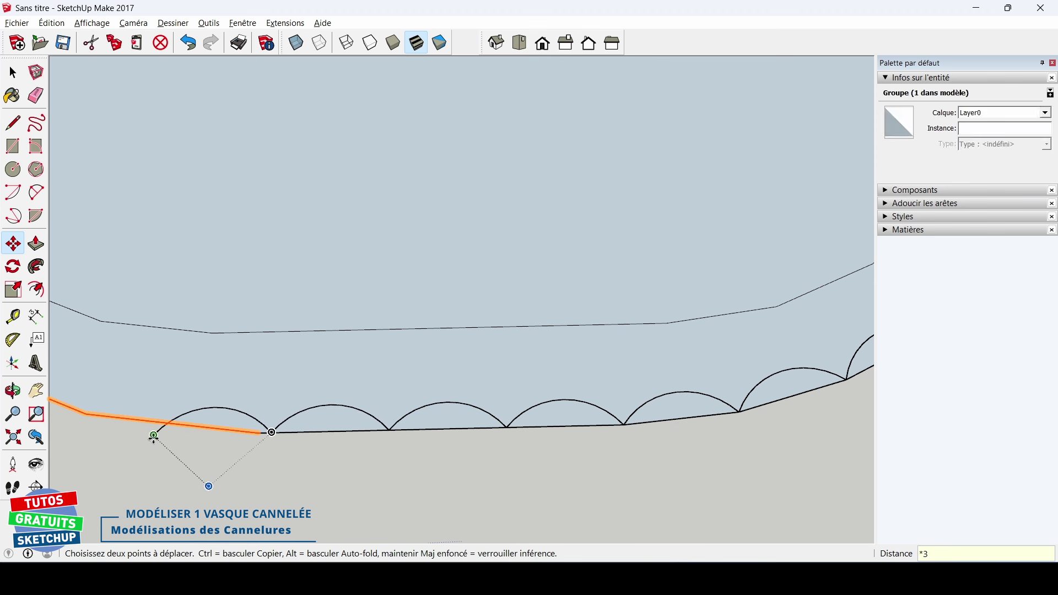
pyautogui.scroll(-1, 154, 437)
pyautogui.moveTo(153, 437); pyautogui.dragTo(347, 432, button='middle')
pyautogui.press('space')
pyautogui.scroll(-1, 325, 349)
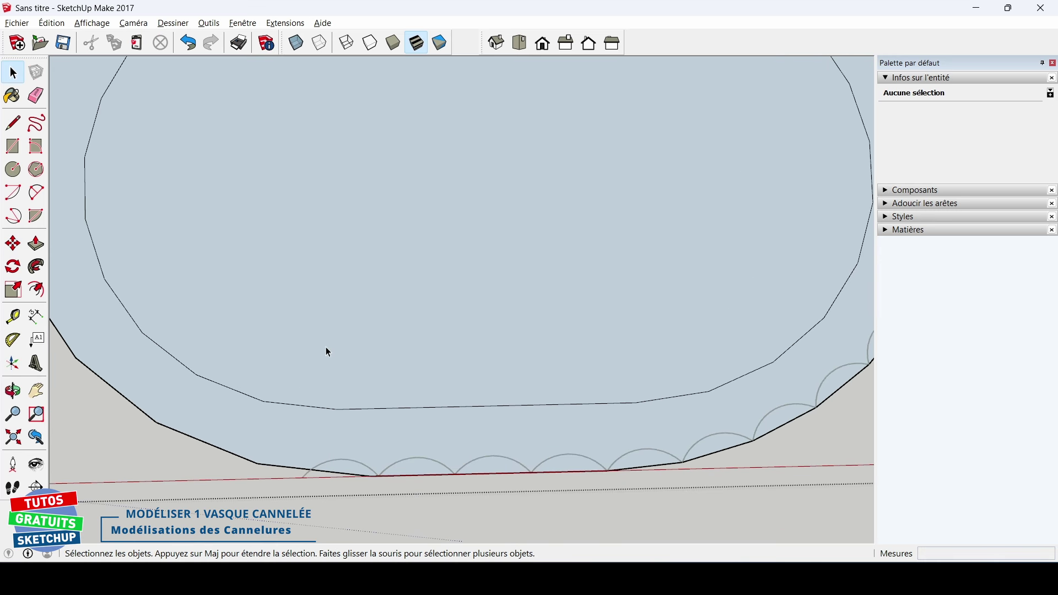
# Move the inner and outer rim arcs about 106 mm onto the scallop endpoint, then exit the group
pyautogui.moveTo(314, 358); pyautogui.dragTo(378, 351, button='middle')
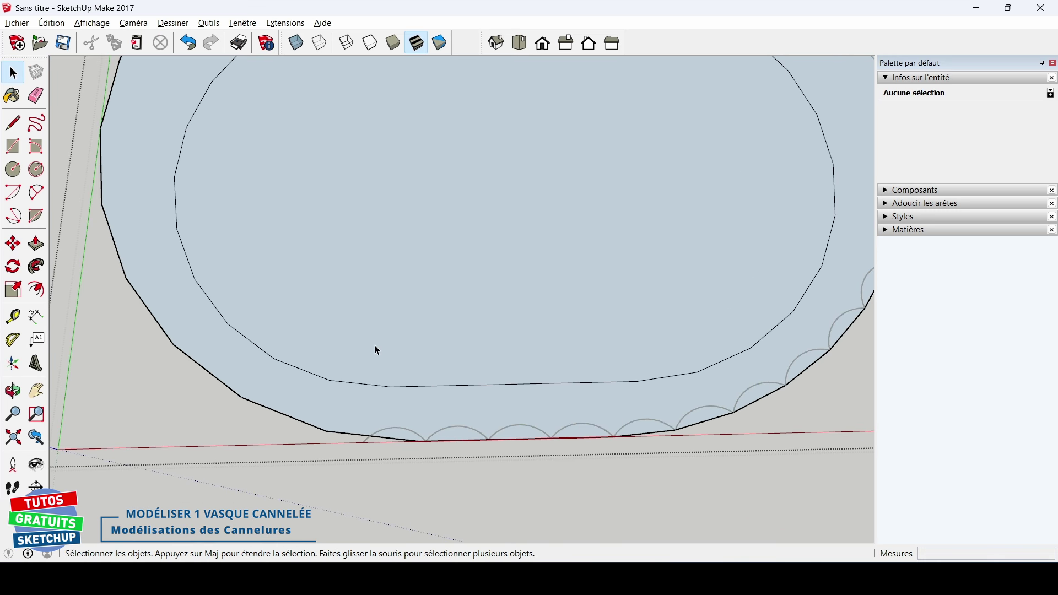
pyautogui.click(256, 350)
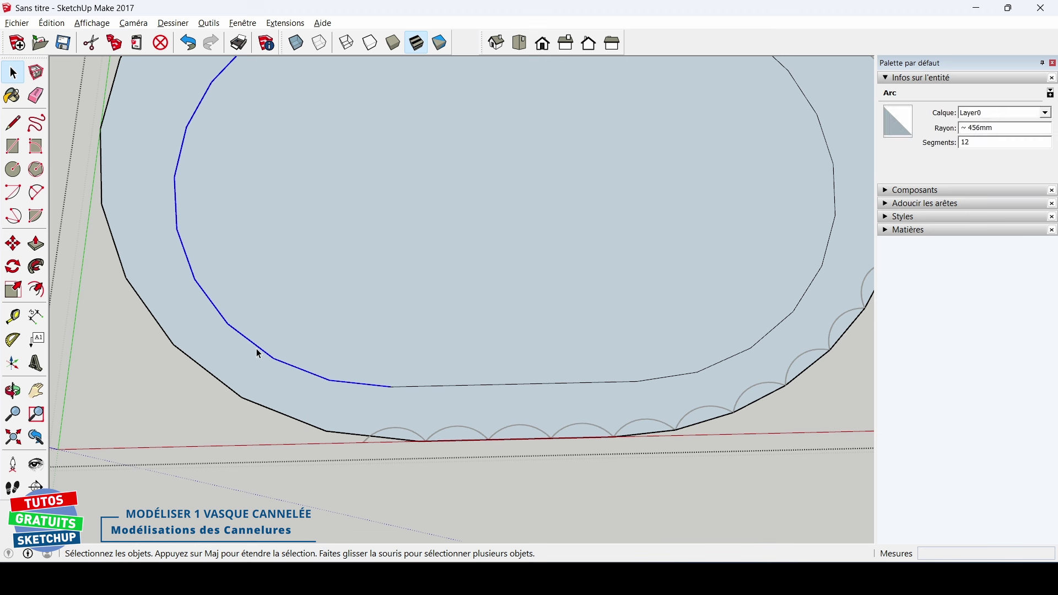
pyautogui.keyDown('shift'); pyautogui.click(203, 370); pyautogui.keyUp('shift')
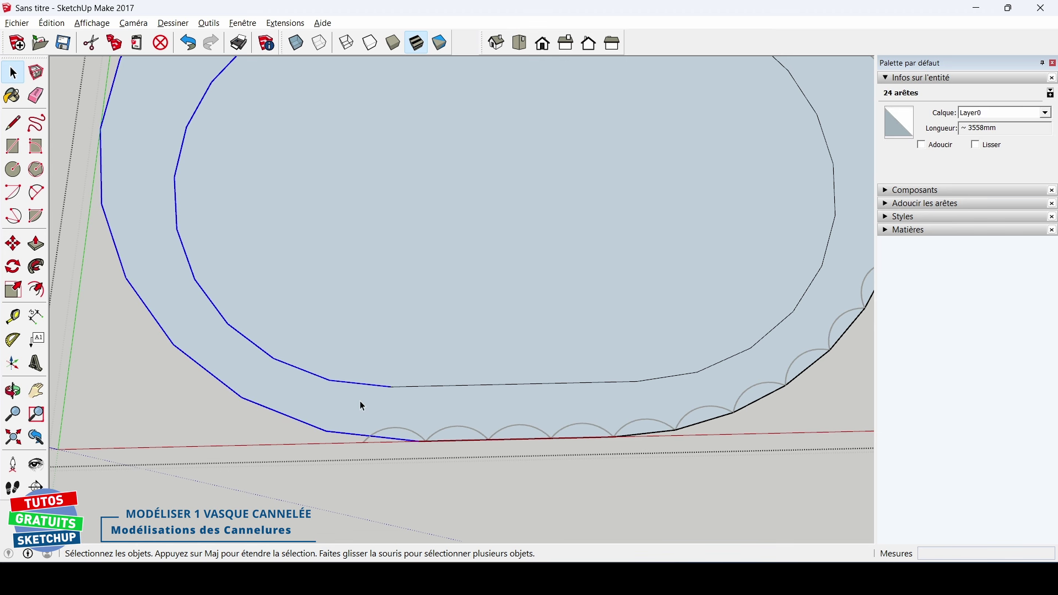
pyautogui.scroll(6, 364, 408)
pyautogui.press('m')
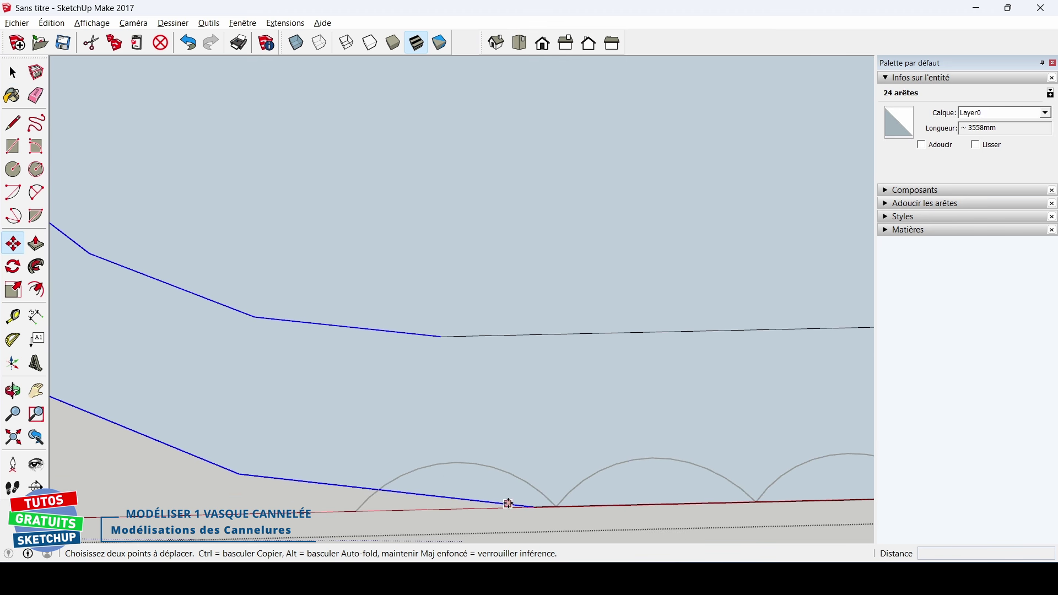
pyautogui.click(534, 505)
pyautogui.click(355, 511)
pyautogui.scroll(-5, 345, 435)
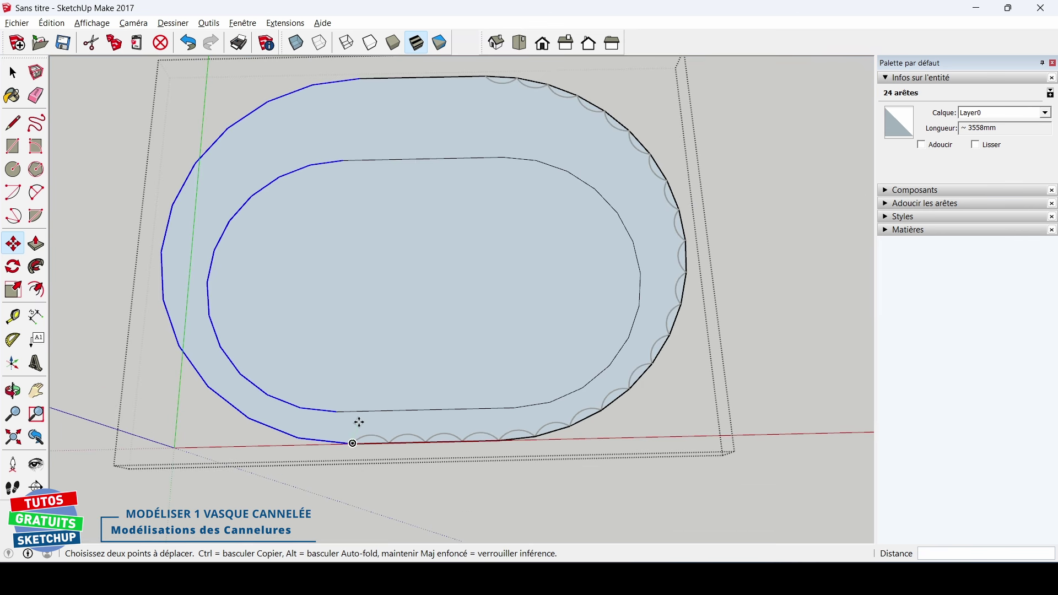
pyautogui.press('space')
pyautogui.click(385, 490)
pyautogui.press('l')
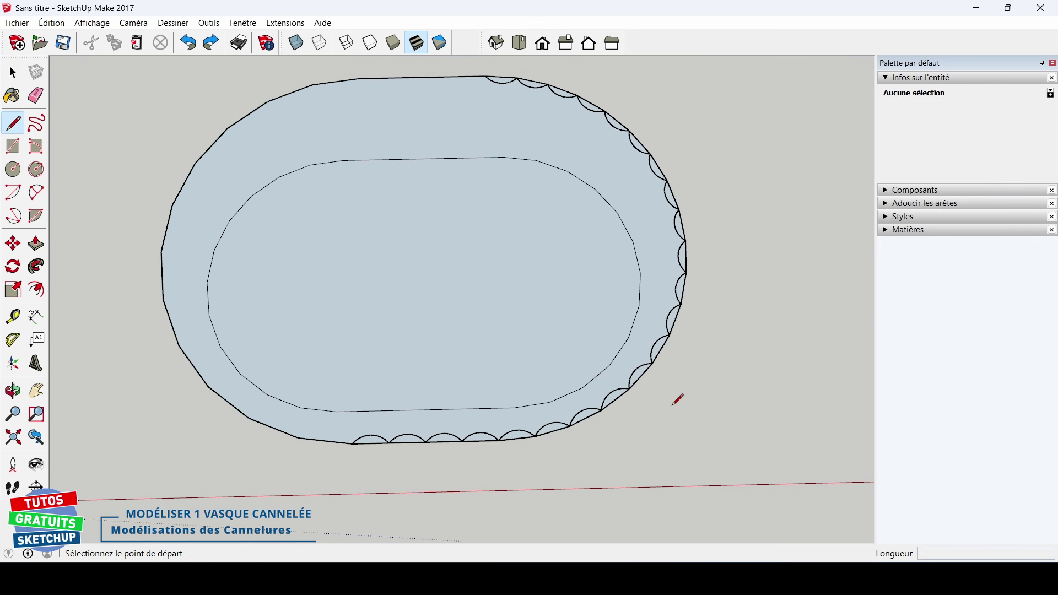
# Draw a line from the top rim edge's midpoint down to the basin centre
pyautogui.click(423, 77)
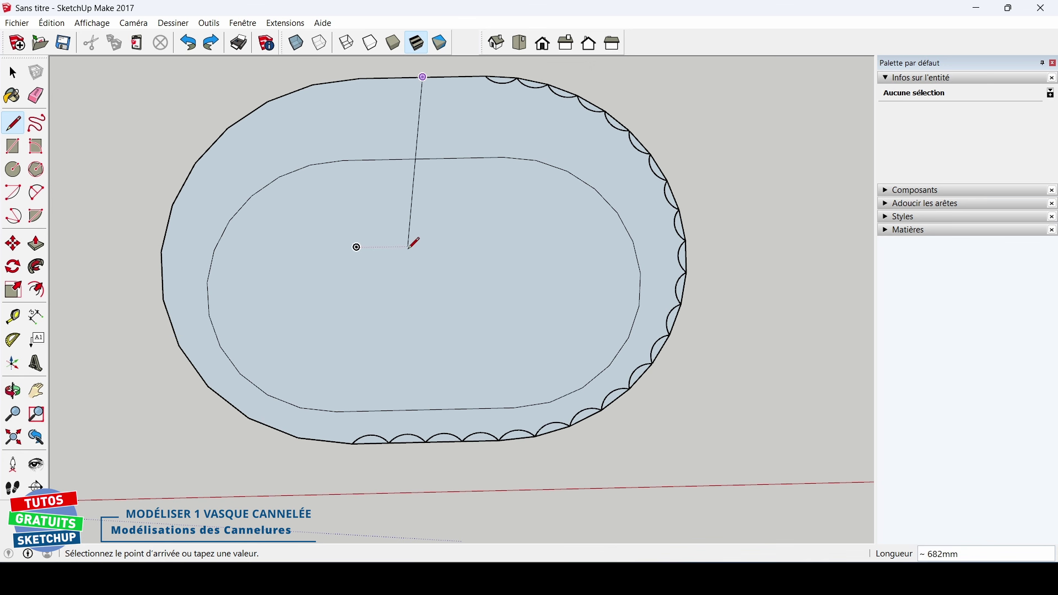
pyautogui.click(424, 245)
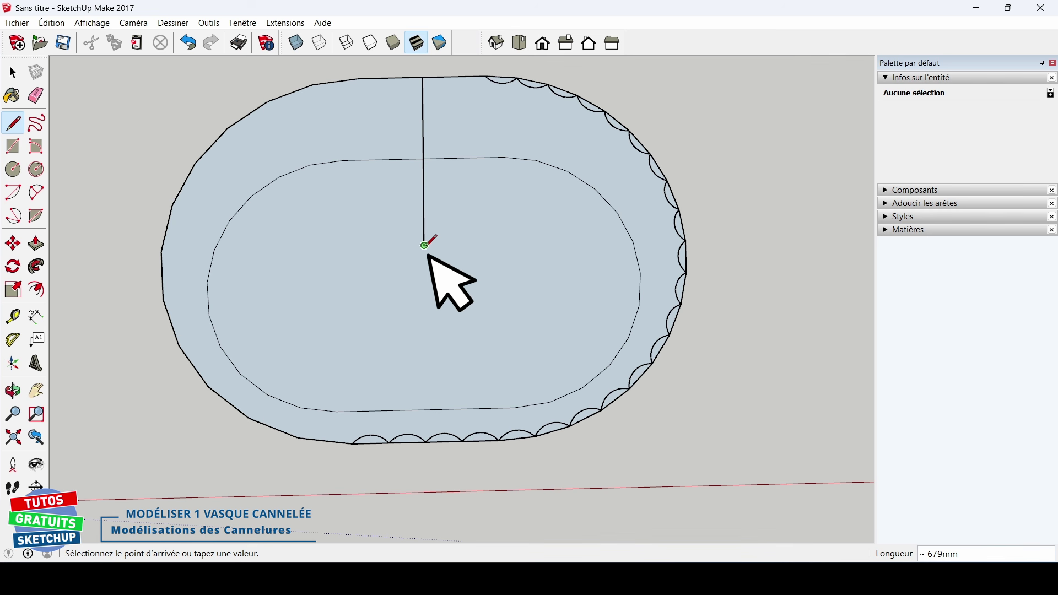
pyautogui.press('space')
# Explode the basin group and erase the line's stretch across the outer ring
pyautogui.click(312, 271)
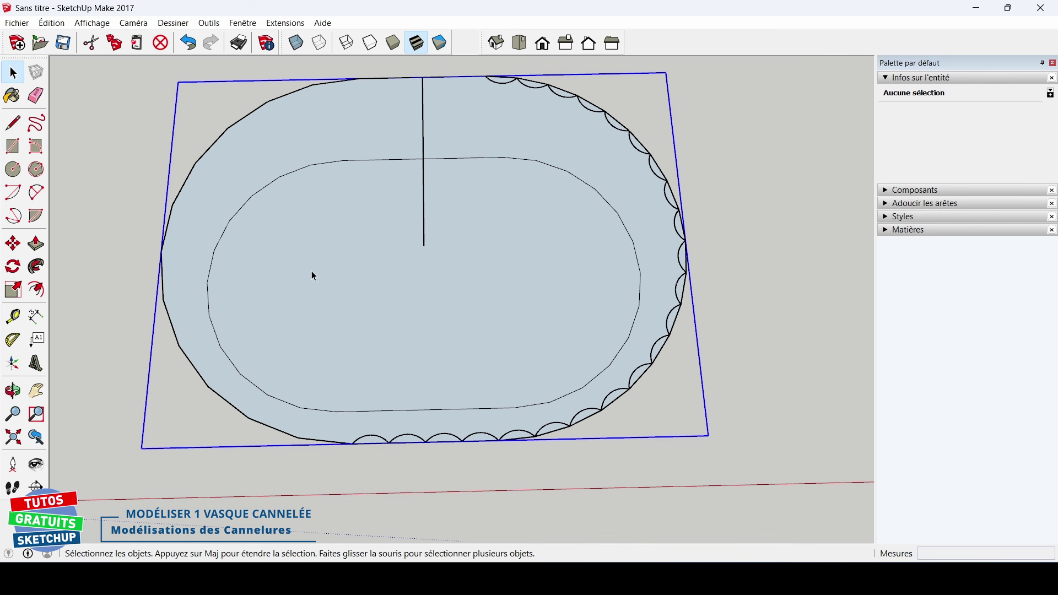
pyautogui.rightClick(312, 272)
pyautogui.click(350, 353)
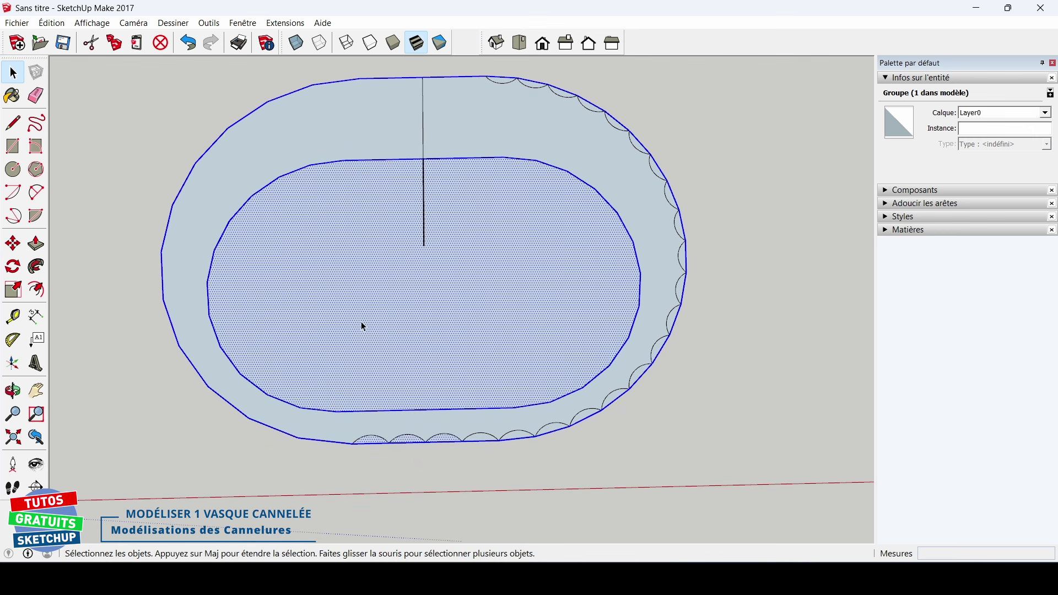
pyautogui.press('e')
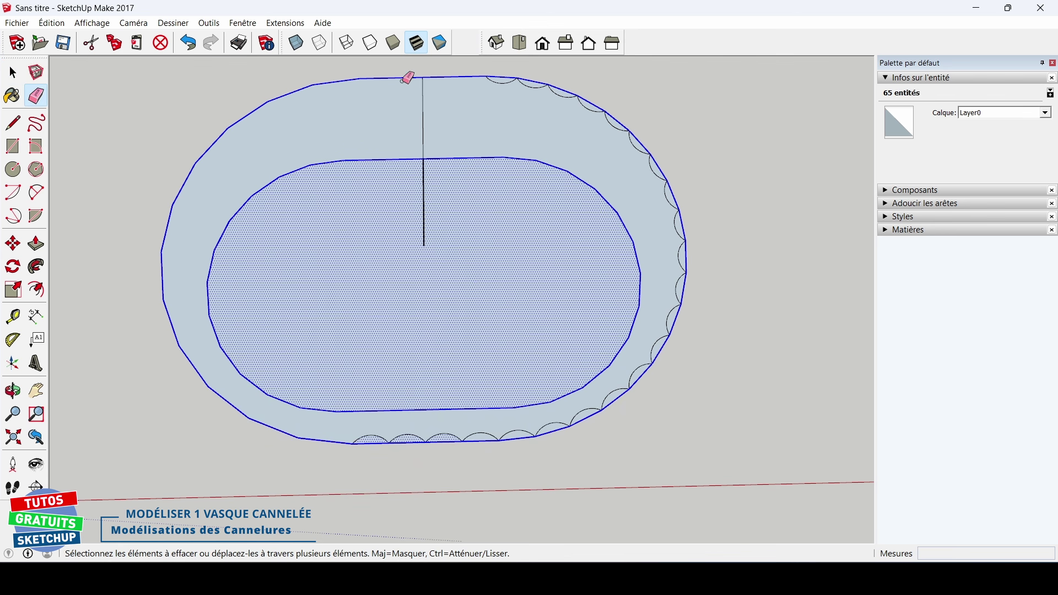
pyautogui.click(424, 83)
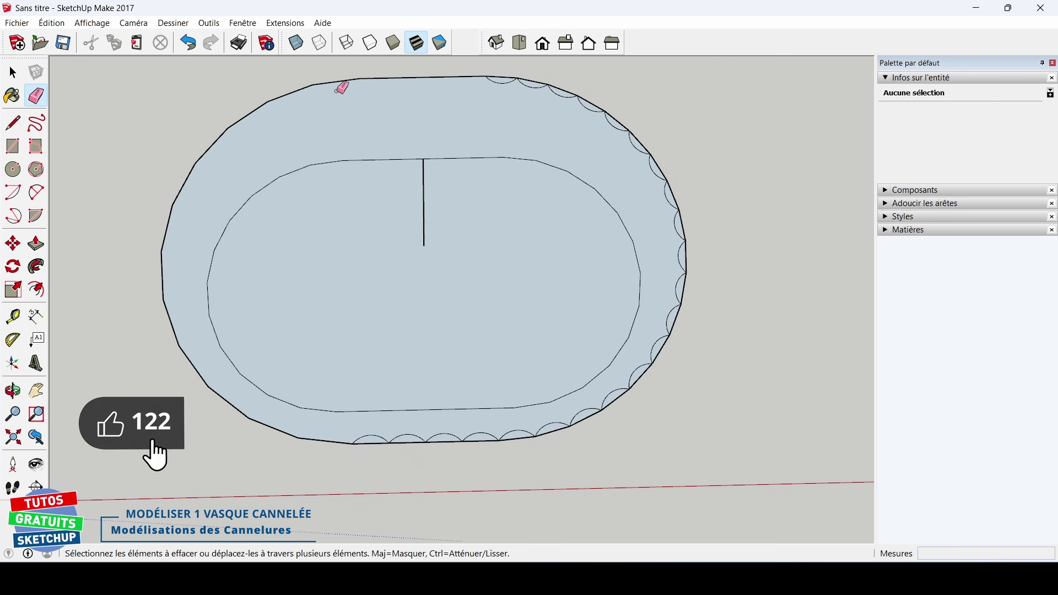
# Erase the plain left outer arc and top edge, then place a 180° rotated copy of the scalloped curve
pyautogui.moveTo(312, 78); pyautogui.dragTo(380, 73)
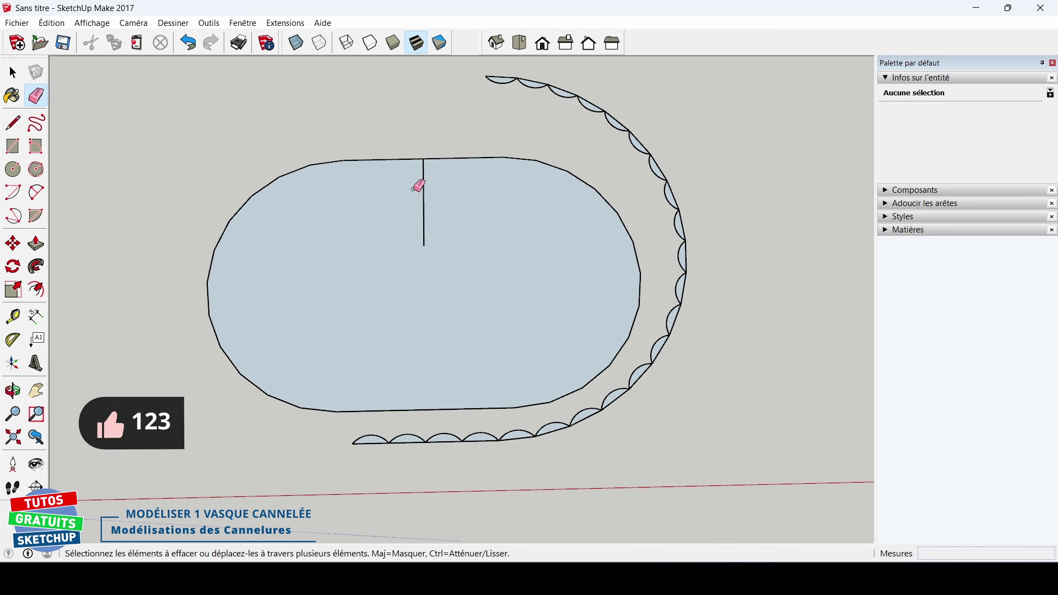
pyautogui.press('space')
pyautogui.tripleClick(447, 440)
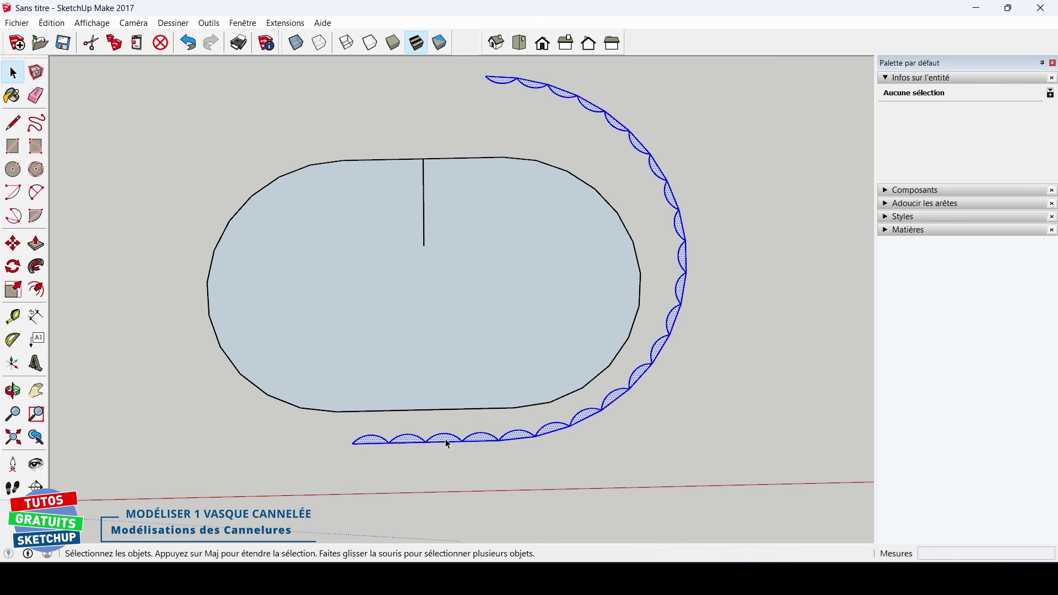
pyautogui.press('q')
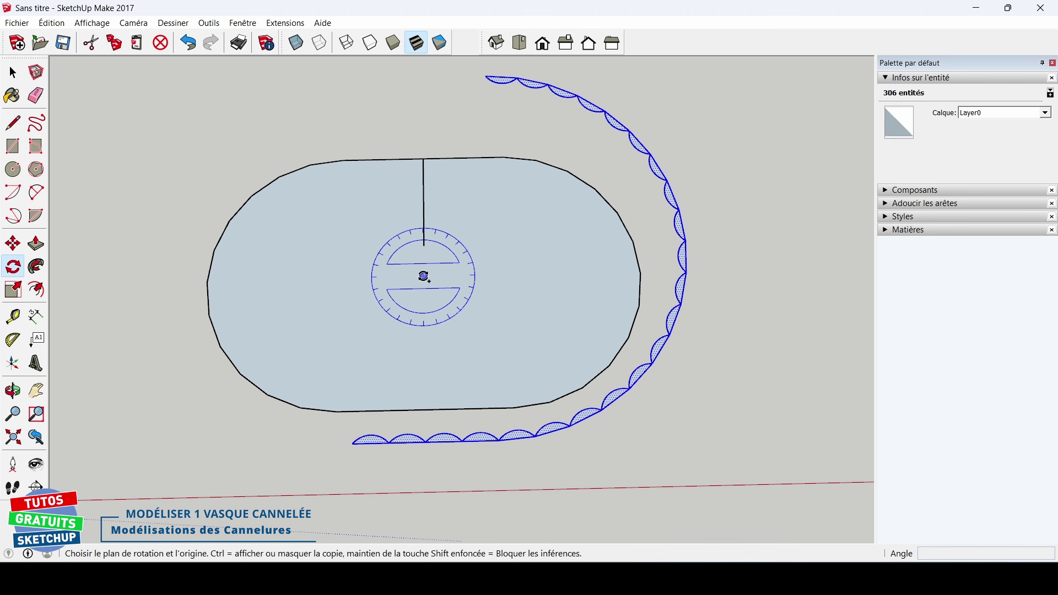
pyautogui.click(424, 245)
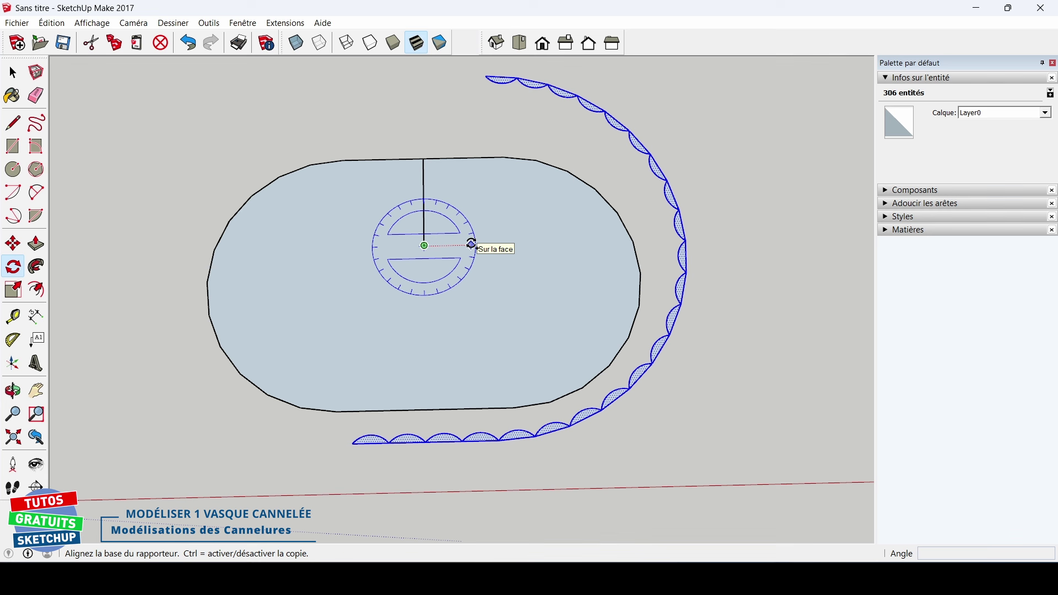
pyautogui.click(471, 245)
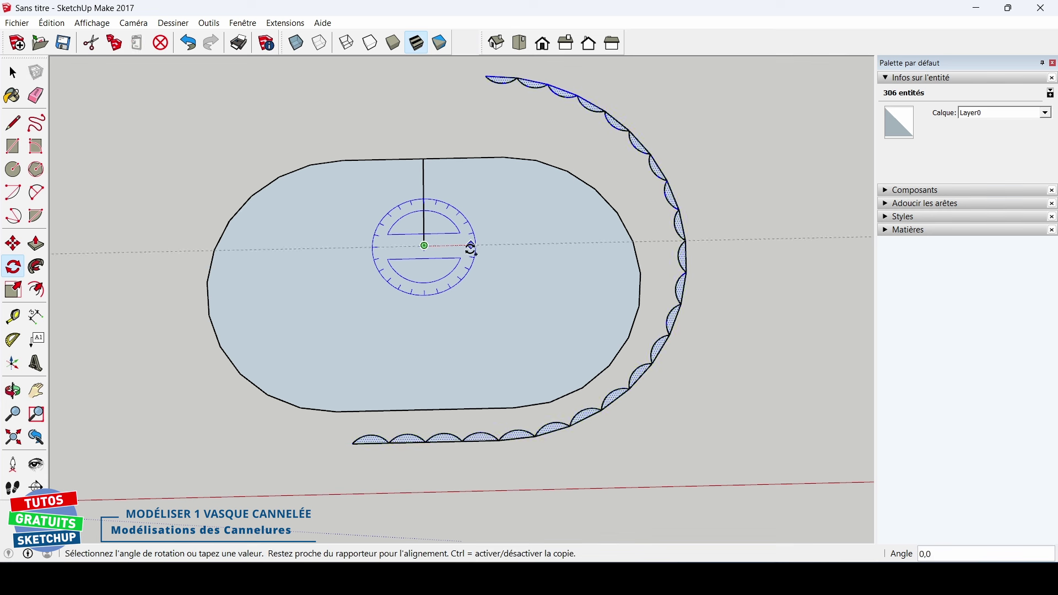
pyautogui.click(384, 247)
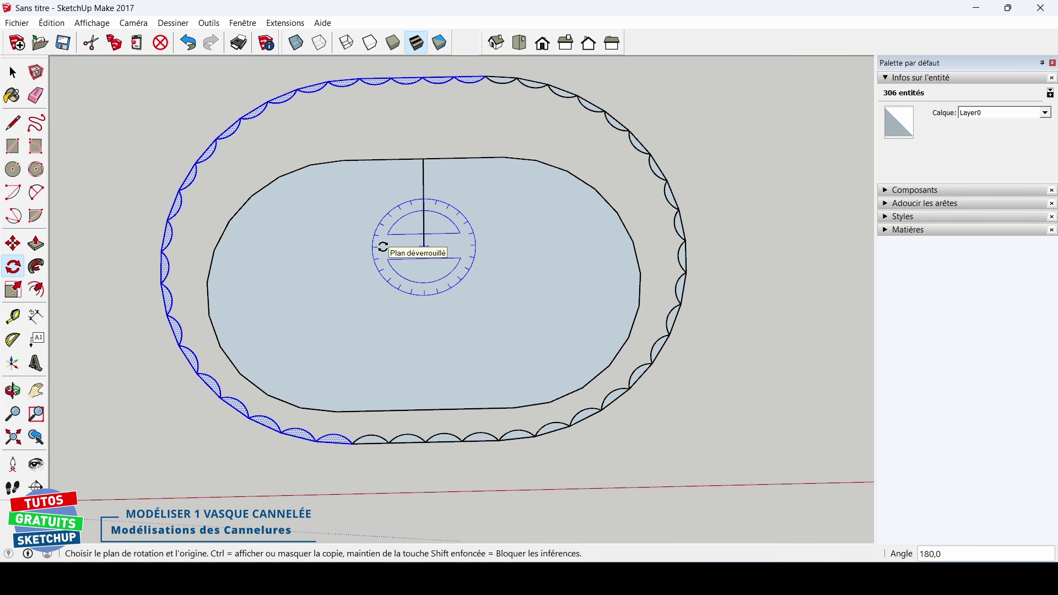
pyautogui.press('space')
pyautogui.click(487, 424)
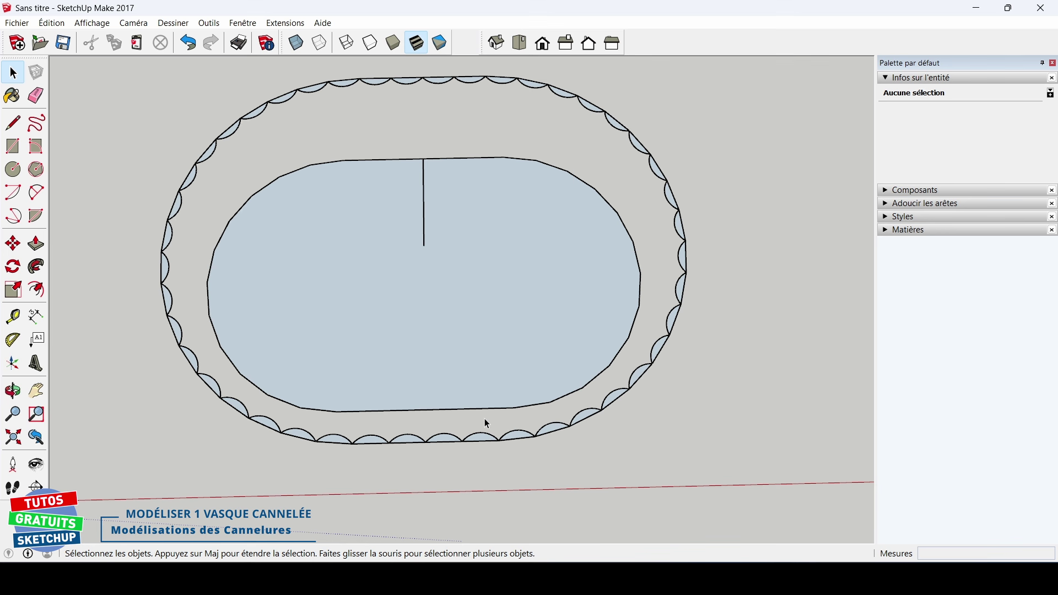
# Draw a short closing line at the bottom scallop gap so the ring gets a face
pyautogui.press('l')
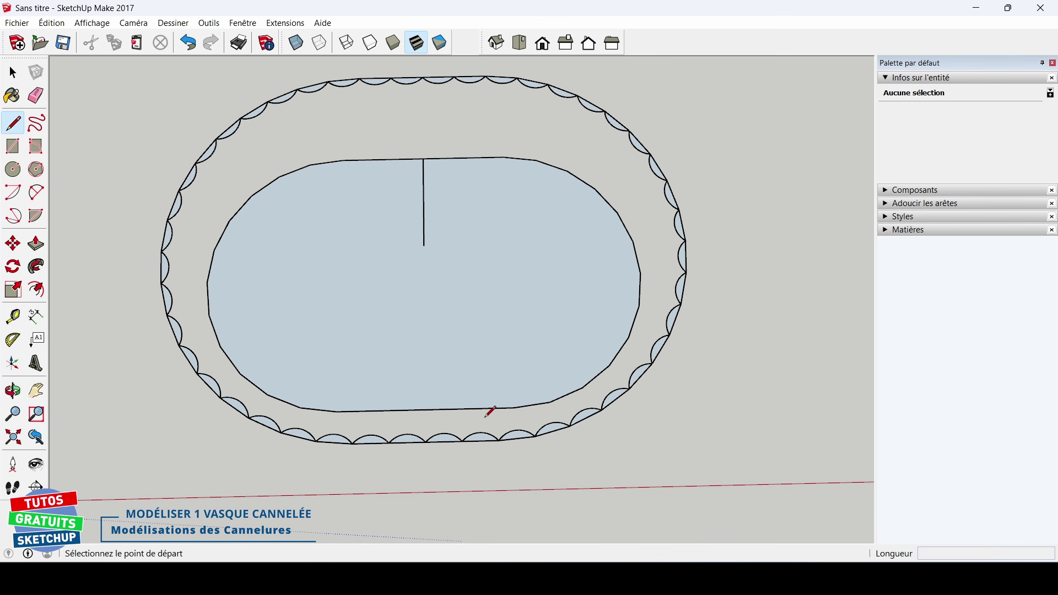
pyautogui.click(466, 439)
pyautogui.click(468, 440)
pyautogui.press('space')
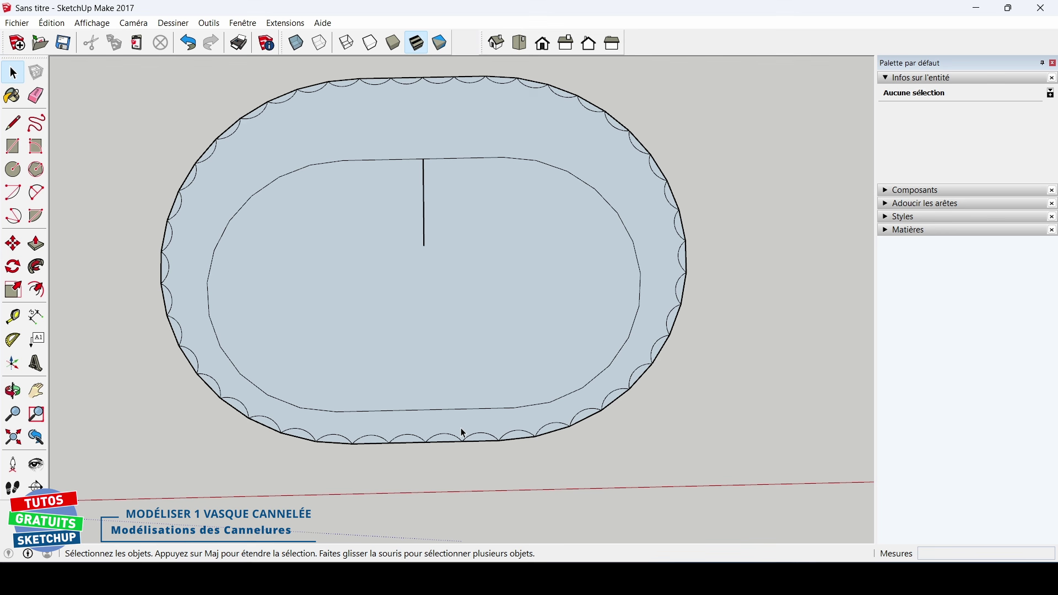
# Erase the two straight bottom edge segments to expose the scallop arcs
pyautogui.press('e')
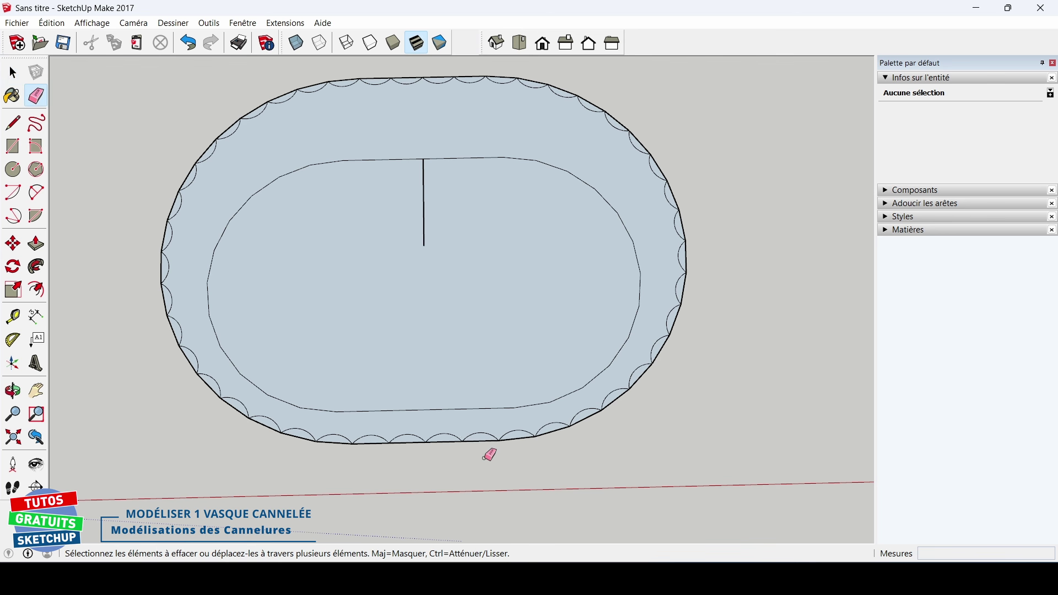
pyautogui.click(490, 441)
pyautogui.click(521, 437)
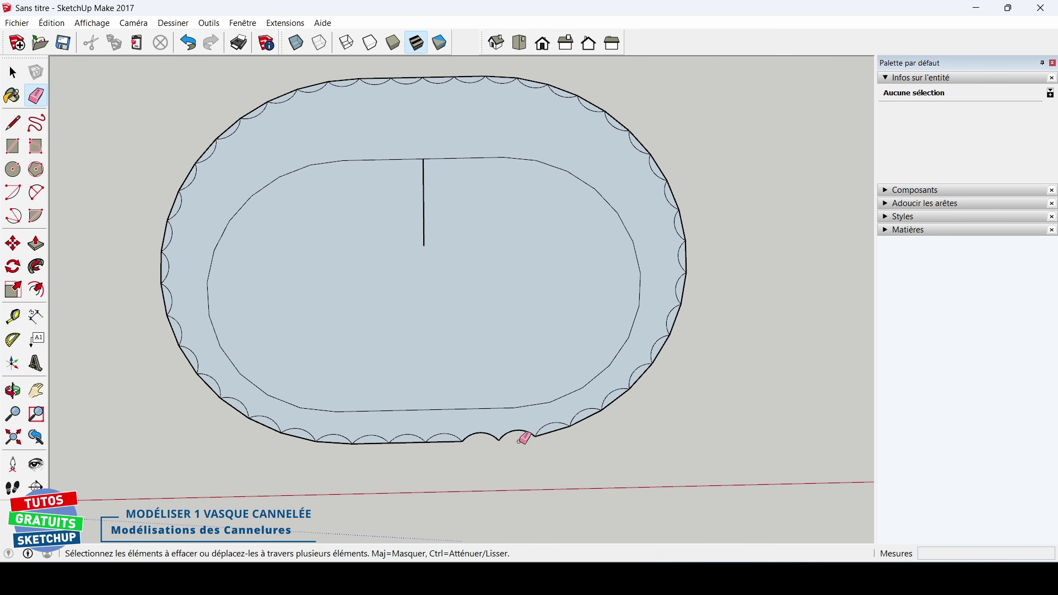
pyautogui.press('space')
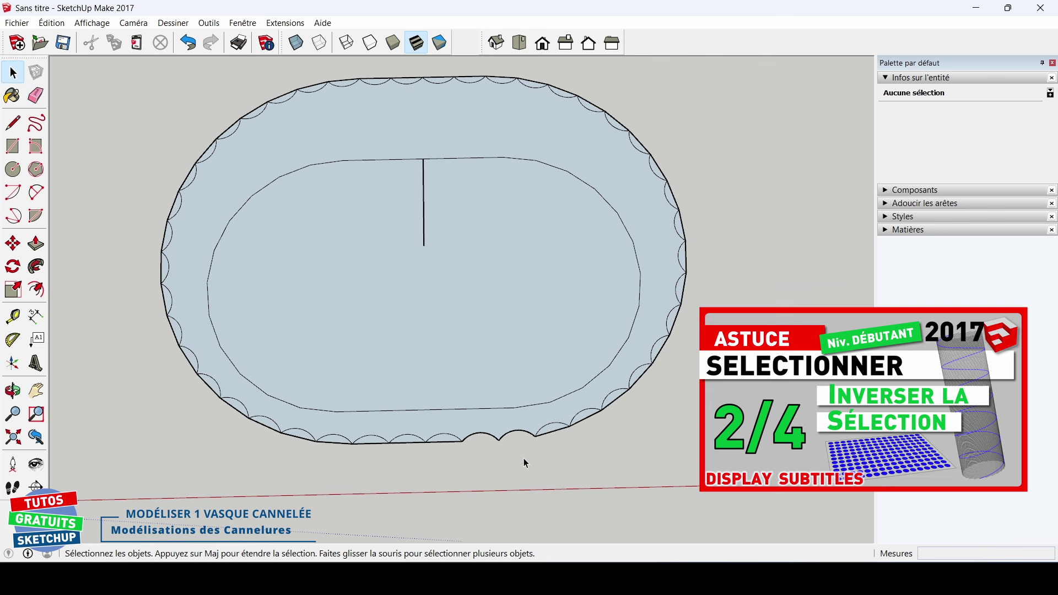
# Select and delete the remaining straight outer edges and the short vertical line
pyautogui.doubleClick(470, 324)
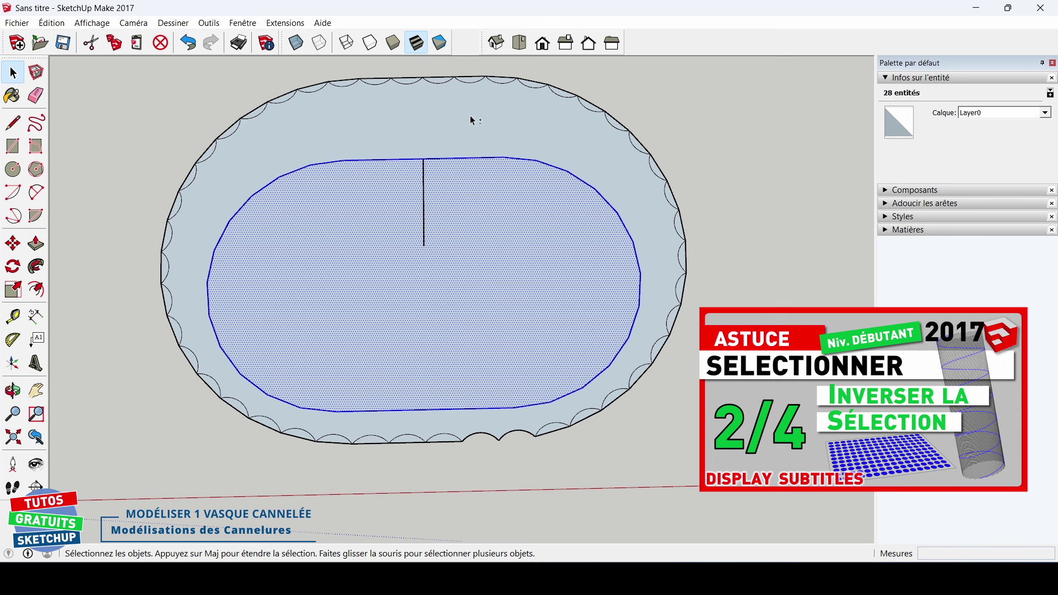
pyautogui.keyDown('shift'); pyautogui.tripleClick(459, 120); pyautogui.keyUp('shift')
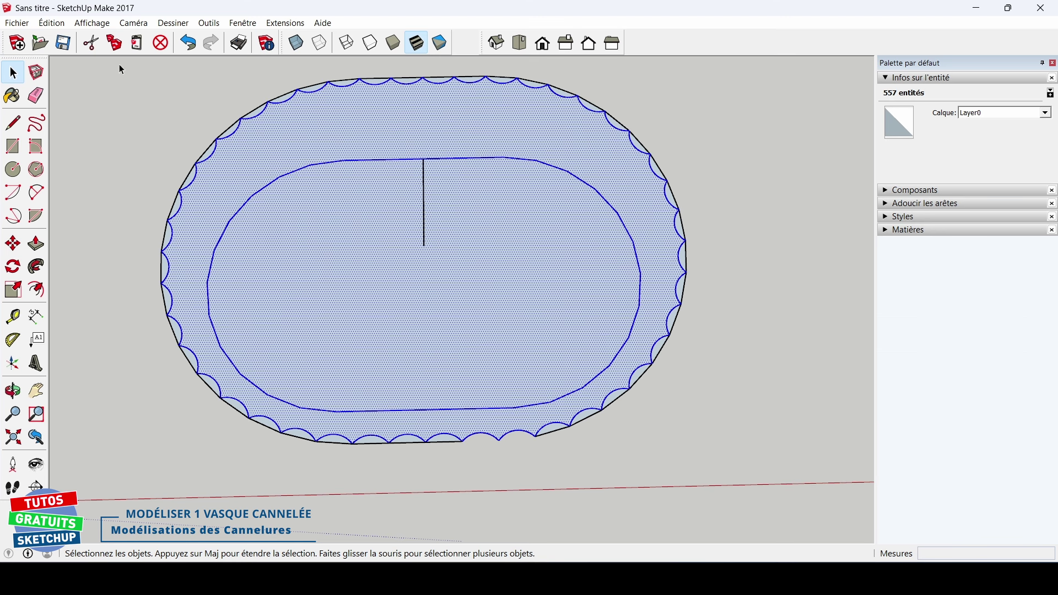
pyautogui.moveTo(121, 67); pyautogui.dragTo(721, 489)
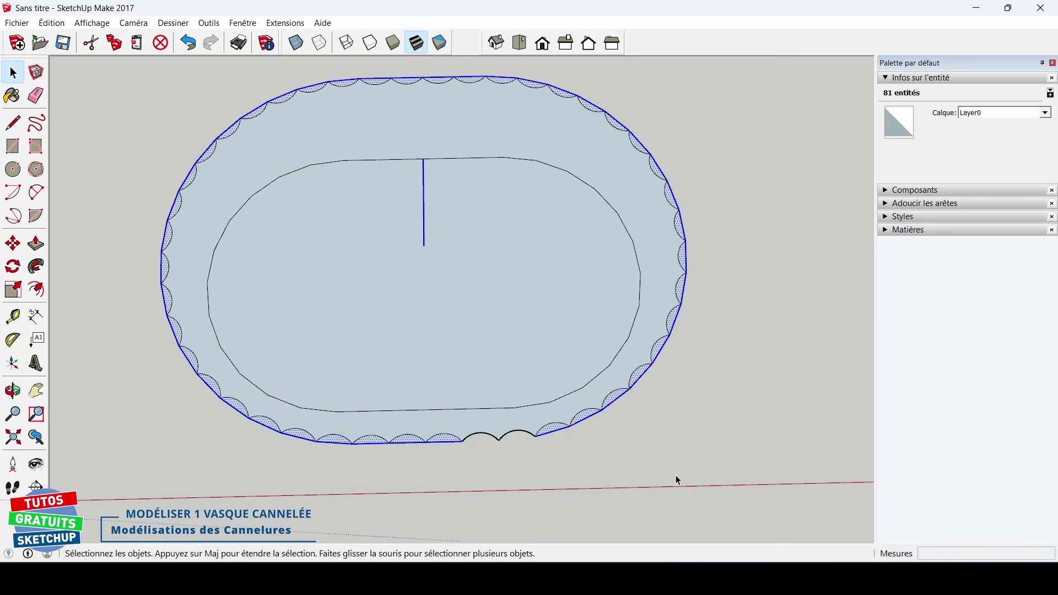
pyautogui.press('Delete')
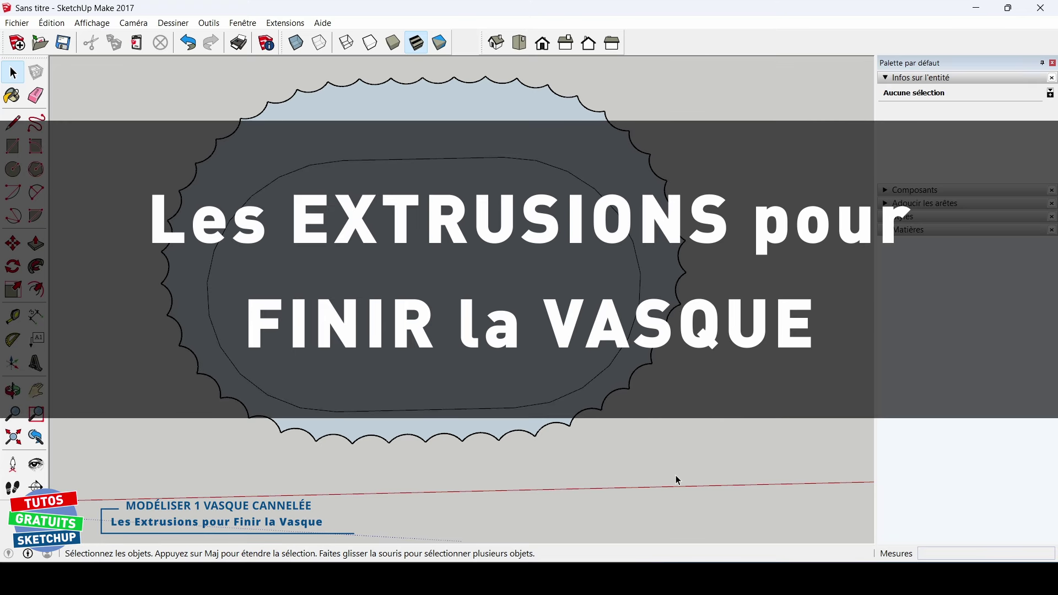
# Push/pull the fluted ring face up about 232 mm into the basin wall
pyautogui.moveTo(675, 475); pyautogui.dragTo(714, 418, button='middle')
pyautogui.press('space')
pyautogui.press('p')
pyautogui.click(664, 271)
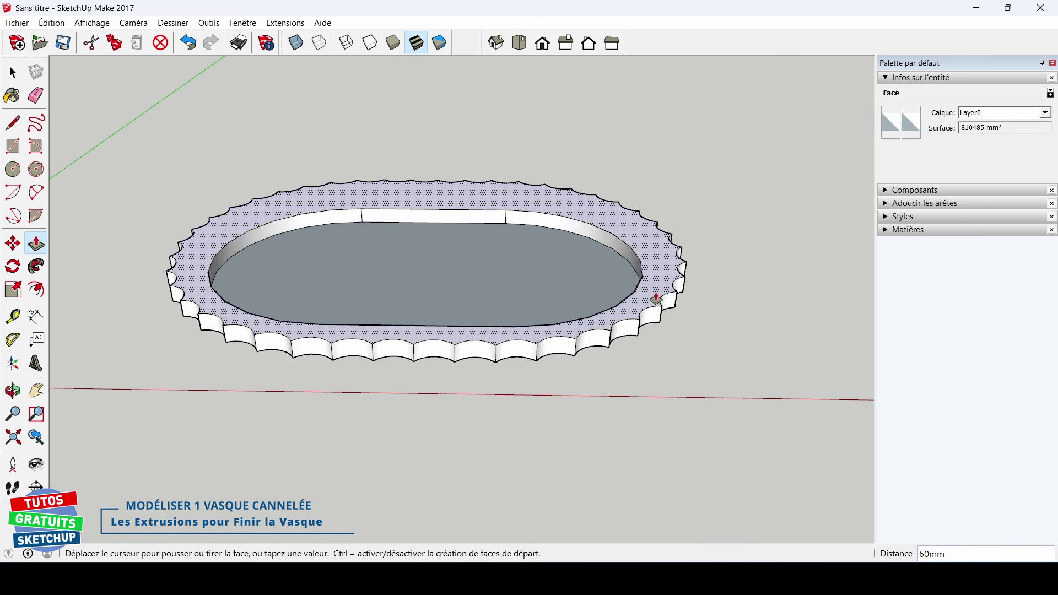
pyautogui.click(664, 259)
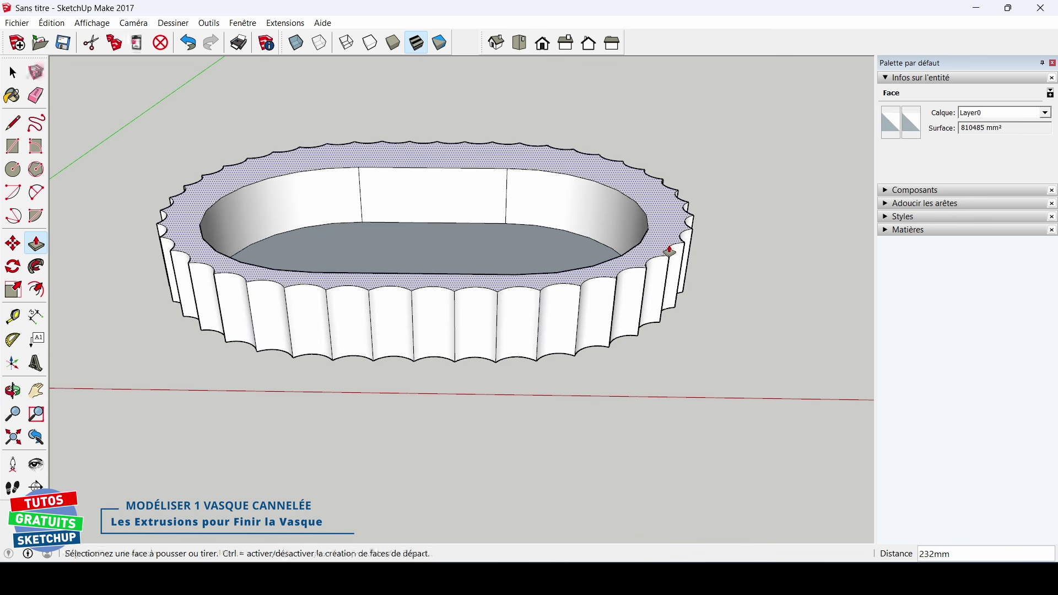
# Erase the vertical seams on the inner bowl wall
pyautogui.press('e')
pyautogui.click(507, 184)
pyautogui.moveTo(362, 199); pyautogui.dragTo(361, 201)
pyautogui.moveTo(611, 212)
pyautogui.mouseDown(button='middle')
pyautogui.moveTo(243, 335)
pyautogui.moveTo(441, 314)
pyautogui.moveTo(324, 247)
pyautogui.mouseUp(button='middle')
pyautogui.moveTo(323, 248); pyautogui.dragTo(382, 206)
pyautogui.click(465, 169)
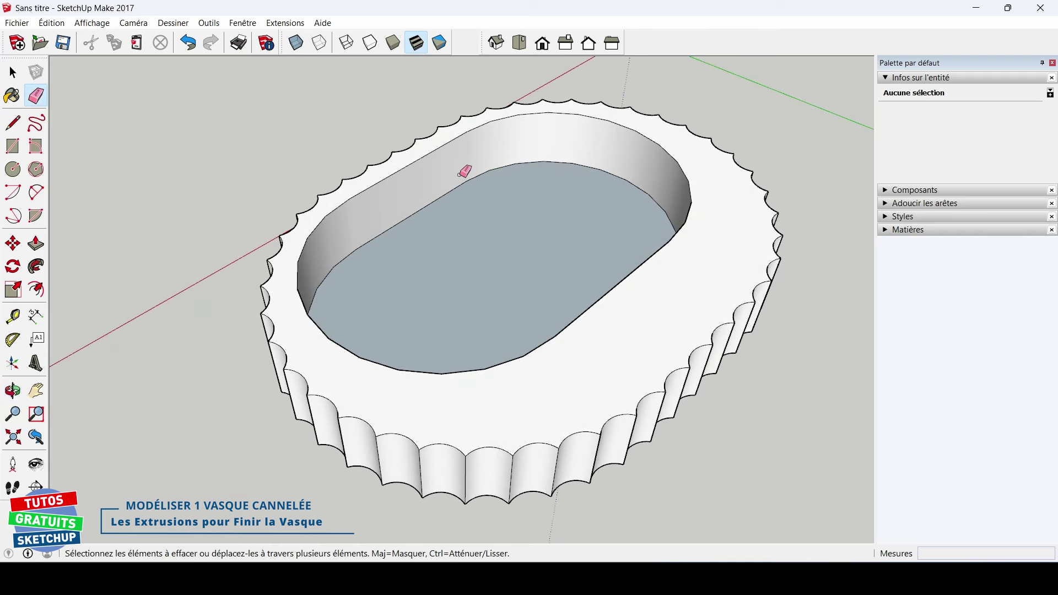
pyautogui.moveTo(303, 338); pyautogui.dragTo(468, 334, button='middle')
# Turn on X-ray and try extruding the basin floor -51 mm, then undo it
pyautogui.press('e')
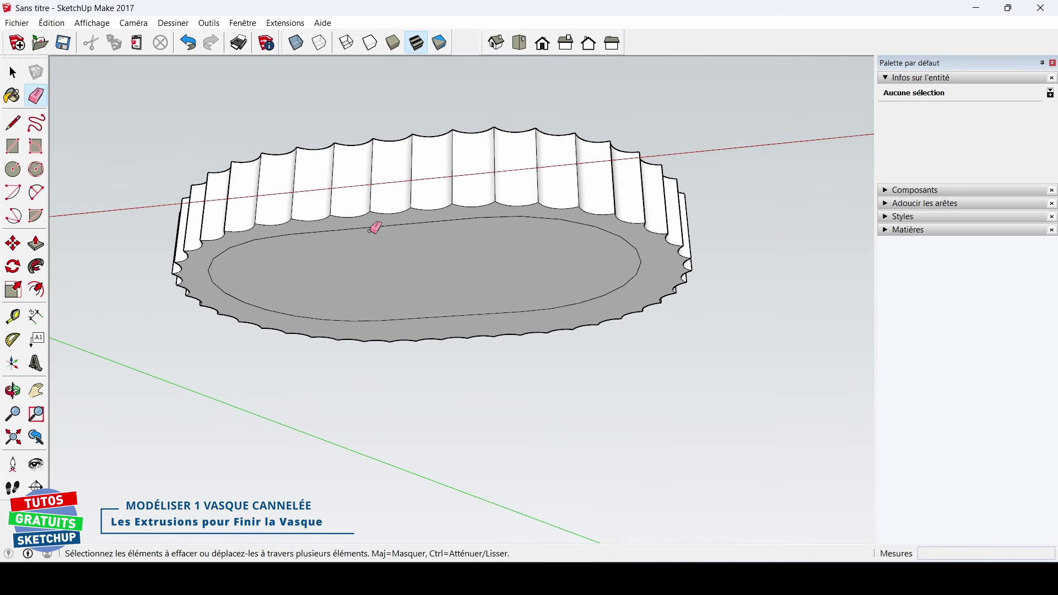
pyautogui.click(296, 42)
pyautogui.press('p')
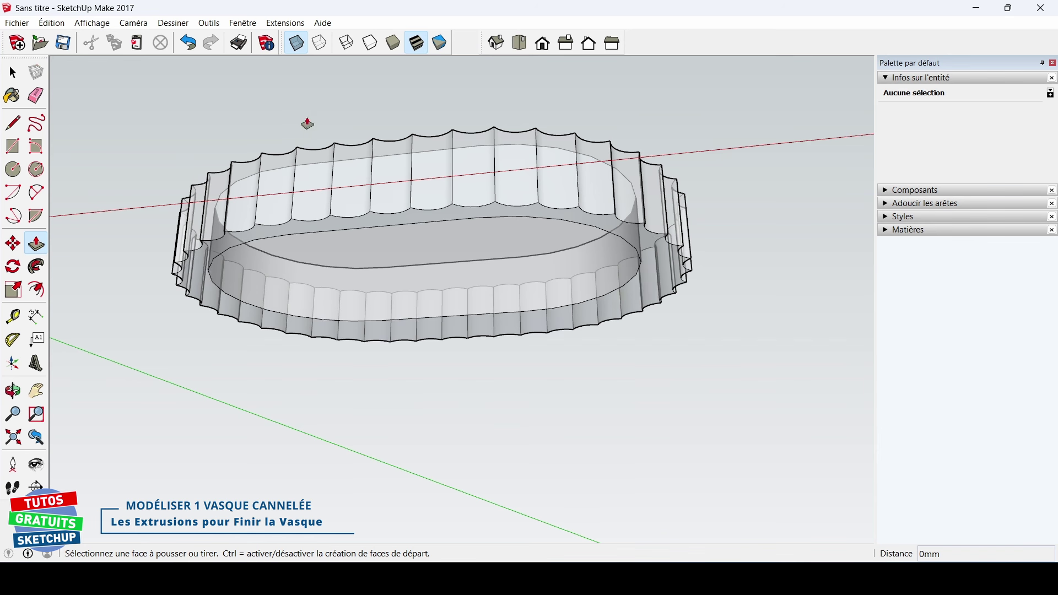
pyautogui.click(296, 43)
pyautogui.click(371, 313)
pyautogui.click(377, 304)
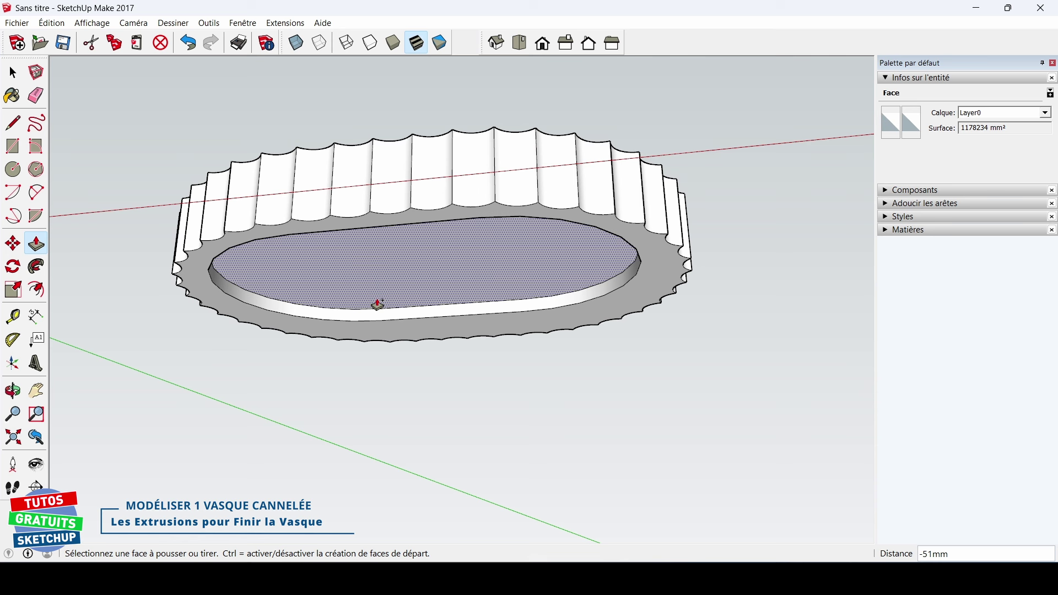
pyautogui.hotkey('ctrl', 'z')
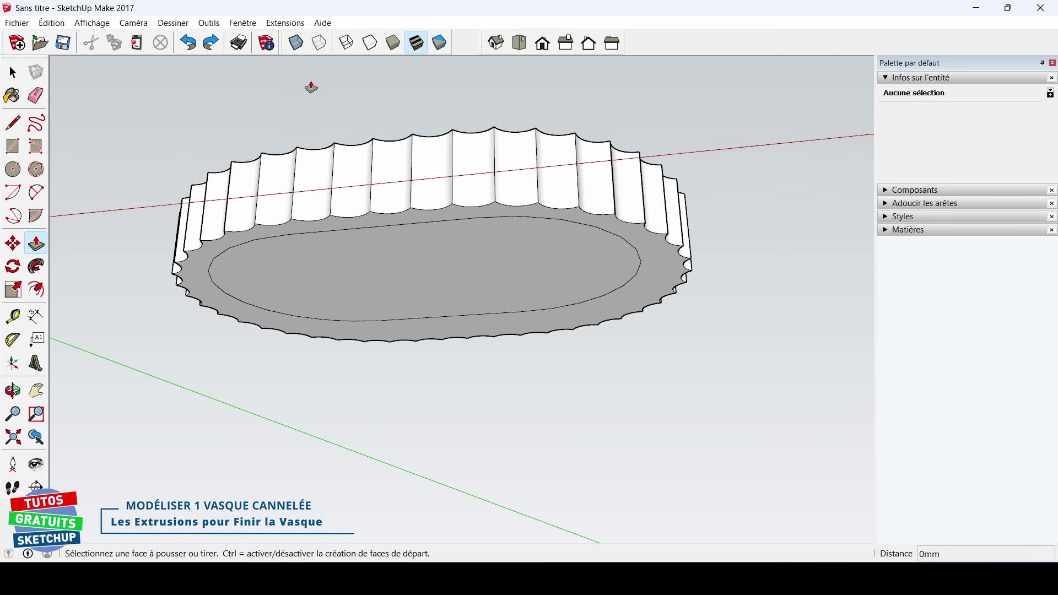
# Lift the oval basin floor face up 33 mm
pyautogui.click(297, 43)
pyautogui.moveTo(333, 252); pyautogui.dragTo(340, 318, button='middle')
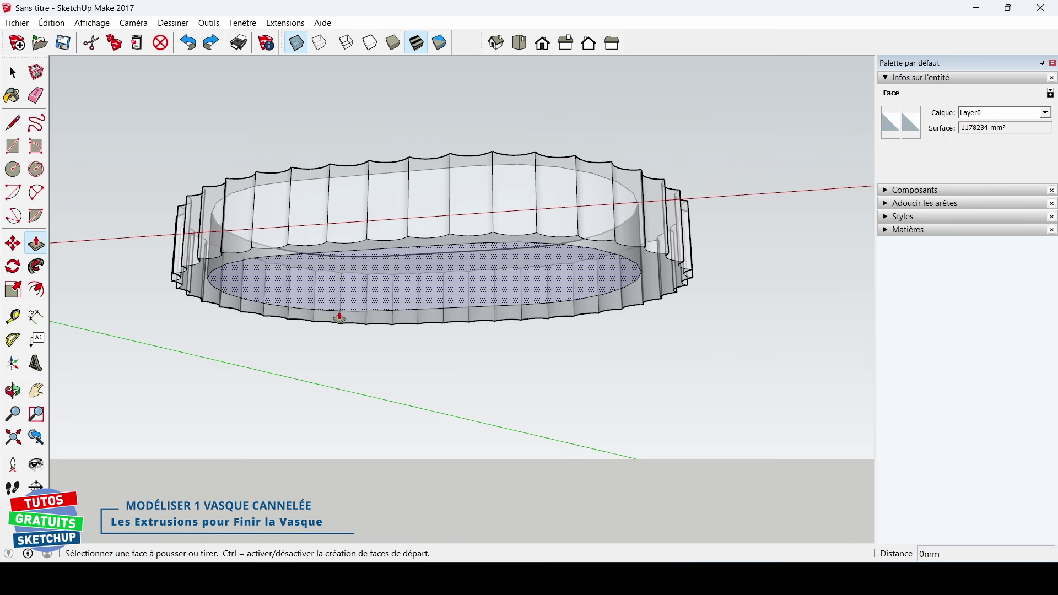
pyautogui.click(323, 291)
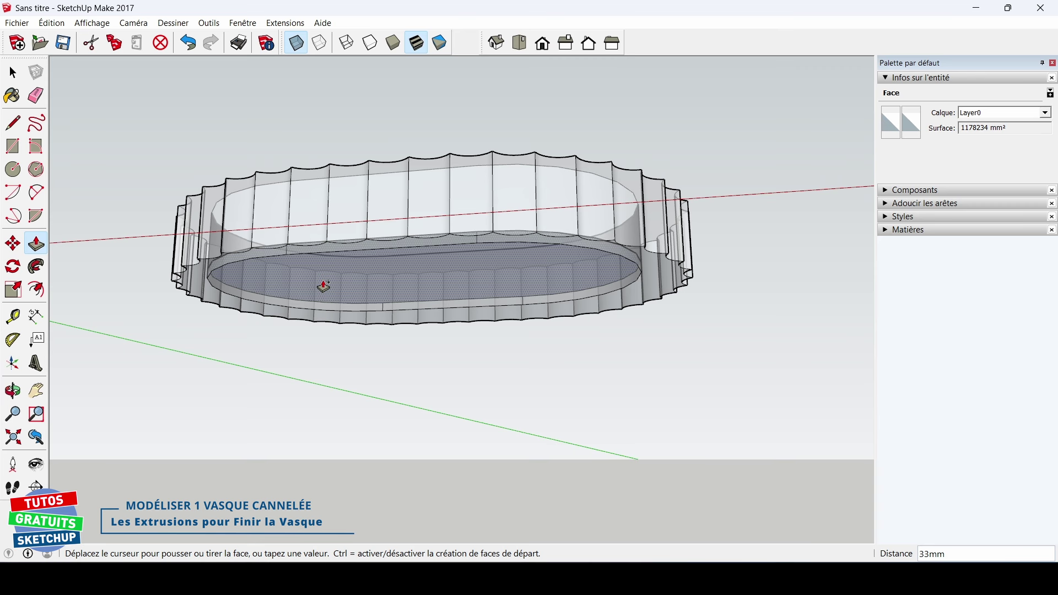
pyautogui.click(324, 286)
pyautogui.moveTo(408, 243); pyautogui.dragTo(421, 316, button='middle')
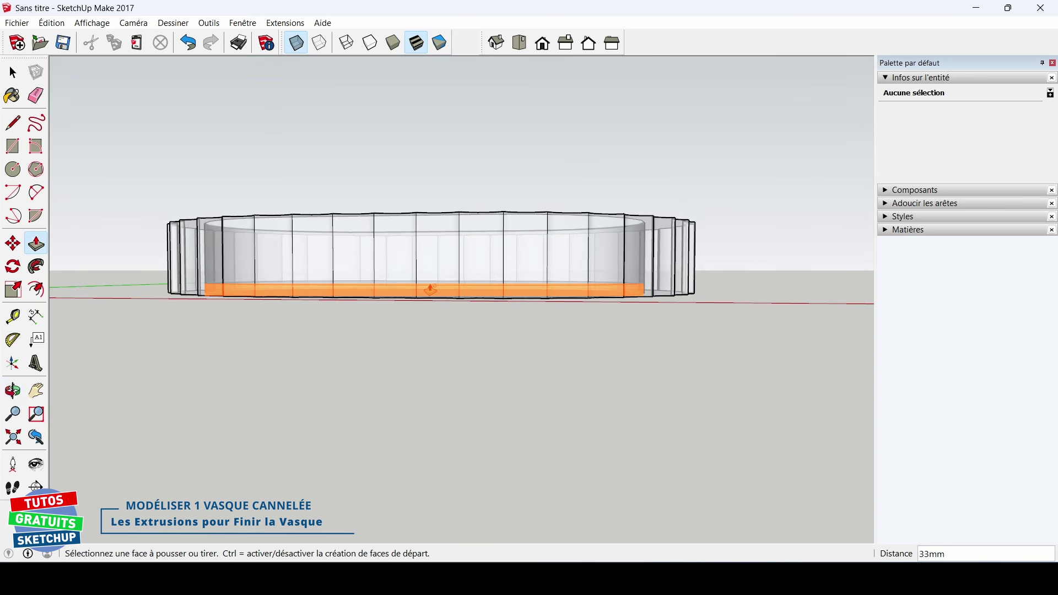
pyautogui.moveTo(427, 288); pyautogui.dragTo(417, 276, button='middle')
pyautogui.press('space')
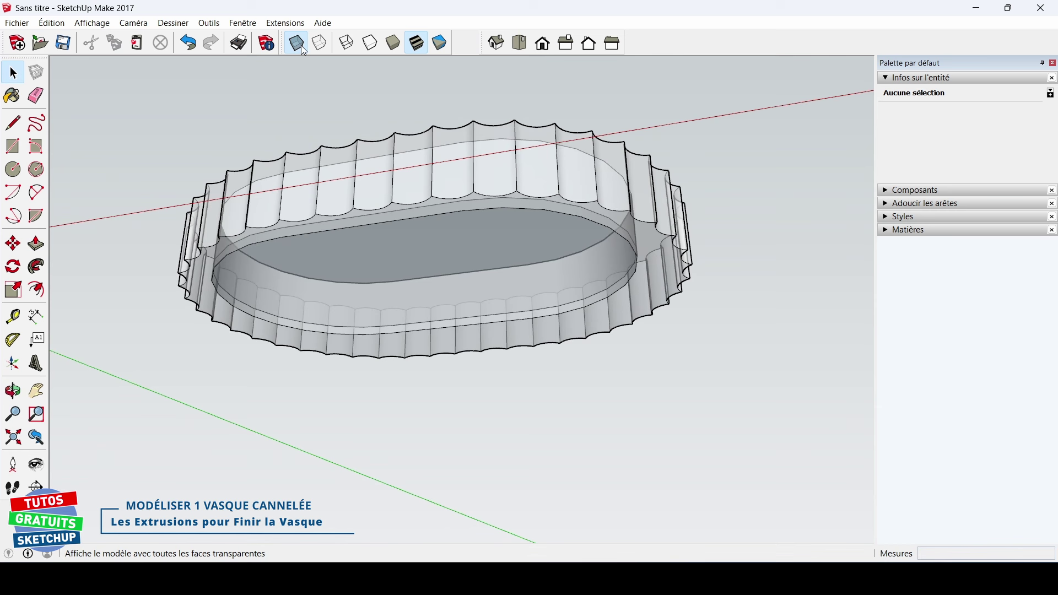
# Turn X-ray off and delete the leftover oval face on the basin underside
pyautogui.click(303, 49)
pyautogui.doubleClick(386, 301)
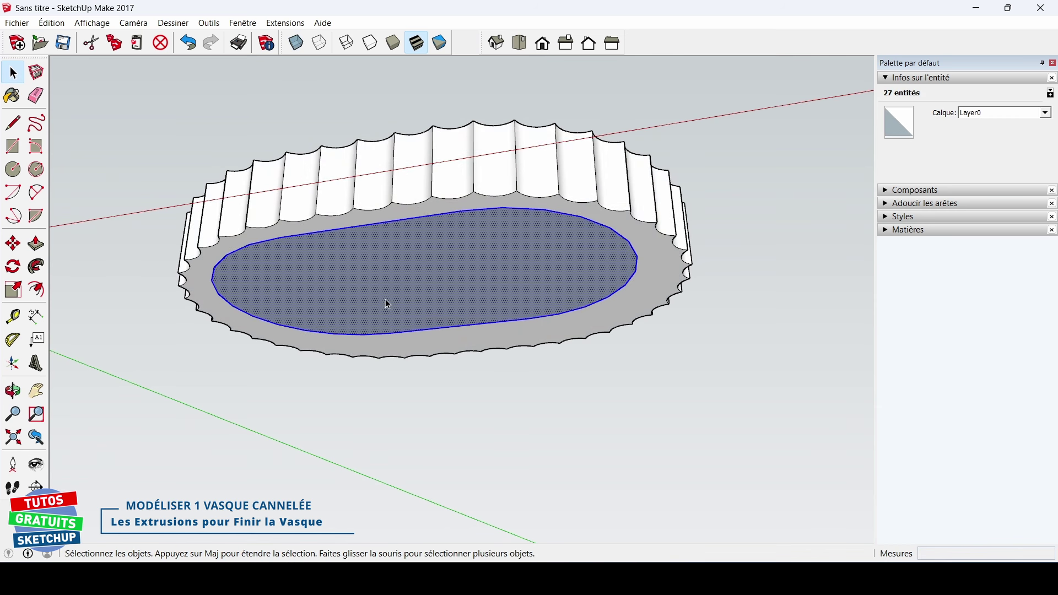
pyautogui.press('Delete')
# Check the basin from a low side view and select the 810485 mm² top rim face
pyautogui.press('x')
pyautogui.moveTo(342, 250); pyautogui.dragTo(411, 232, button='middle')
pyautogui.press('x')
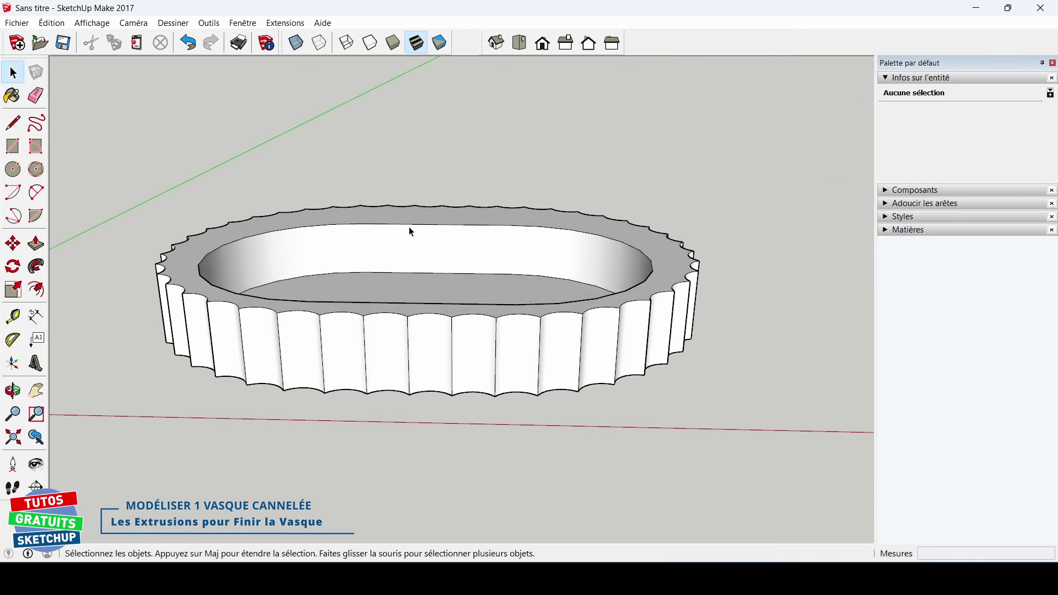
pyautogui.click(677, 258)
pyautogui.press('s')
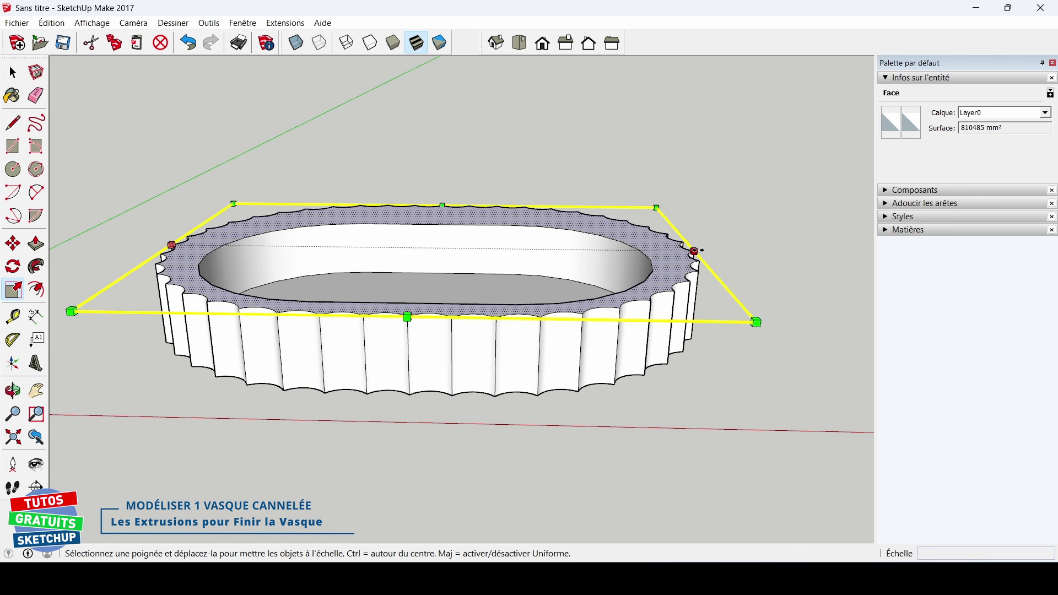
# Scale the top rim face about its centre along the red axis to about 1.07 (891534 mm²)
pyautogui.press('ctrl')
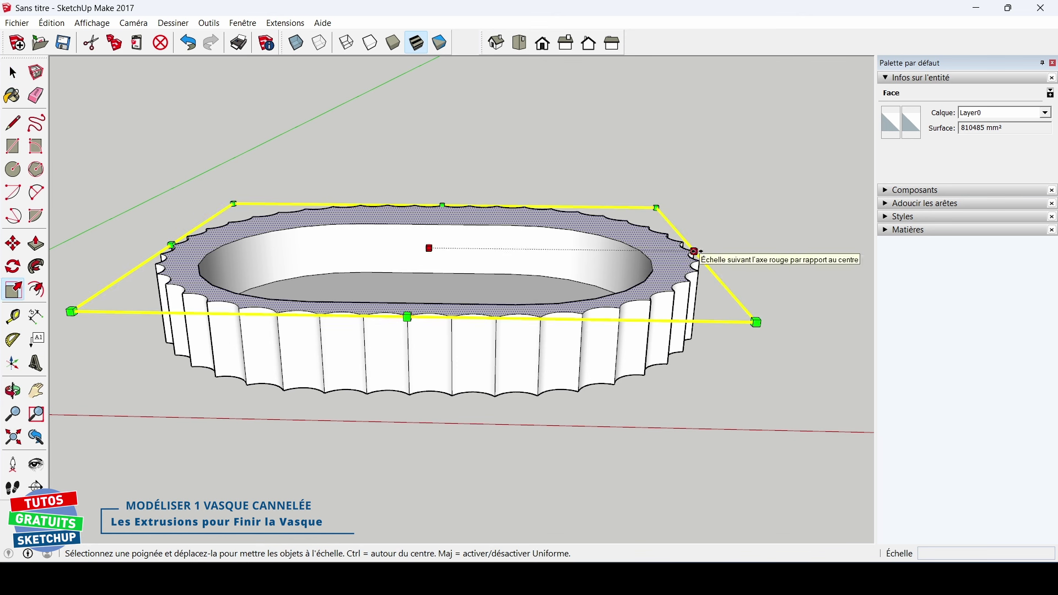
pyautogui.keyDown('ctrl'); pyautogui.moveTo(694, 252); pyautogui.dragTo(722, 253); pyautogui.keyUp('ctrl')
pyautogui.press('space')
pyautogui.click(668, 389)
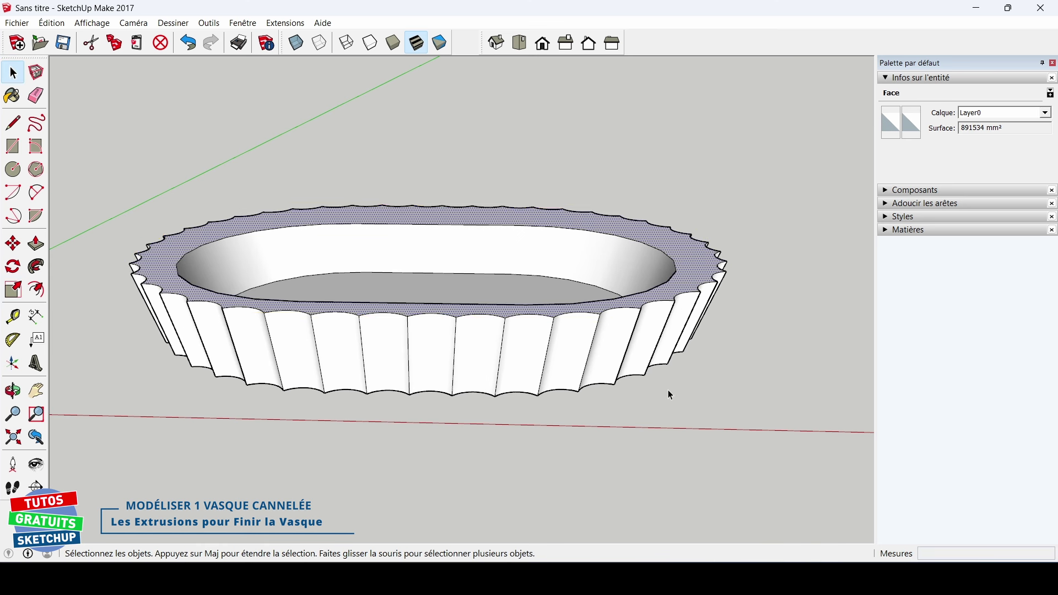
pyautogui.moveTo(658, 371); pyautogui.dragTo(702, 437, button='middle')
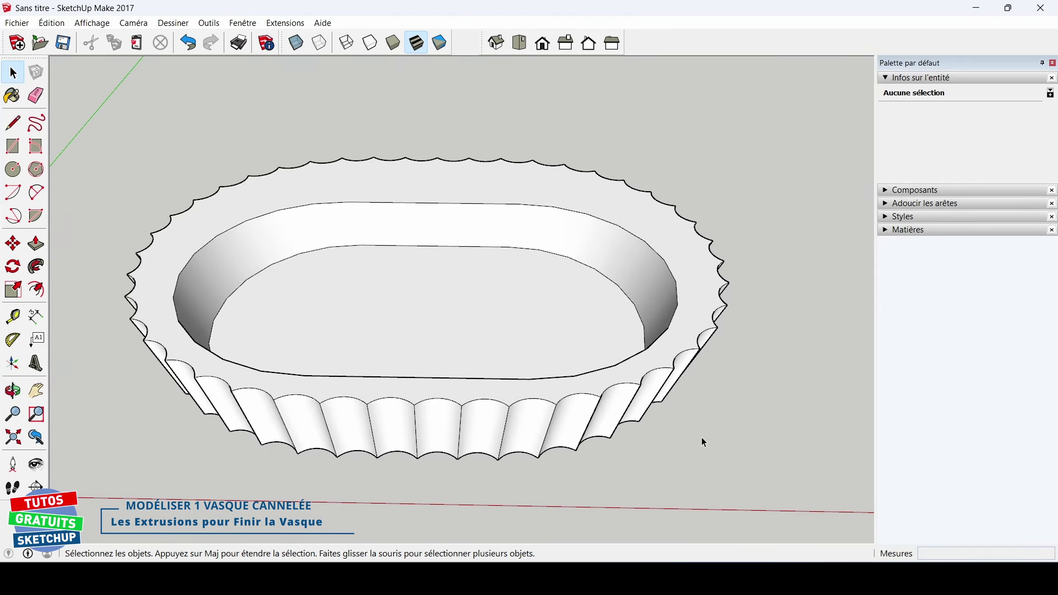